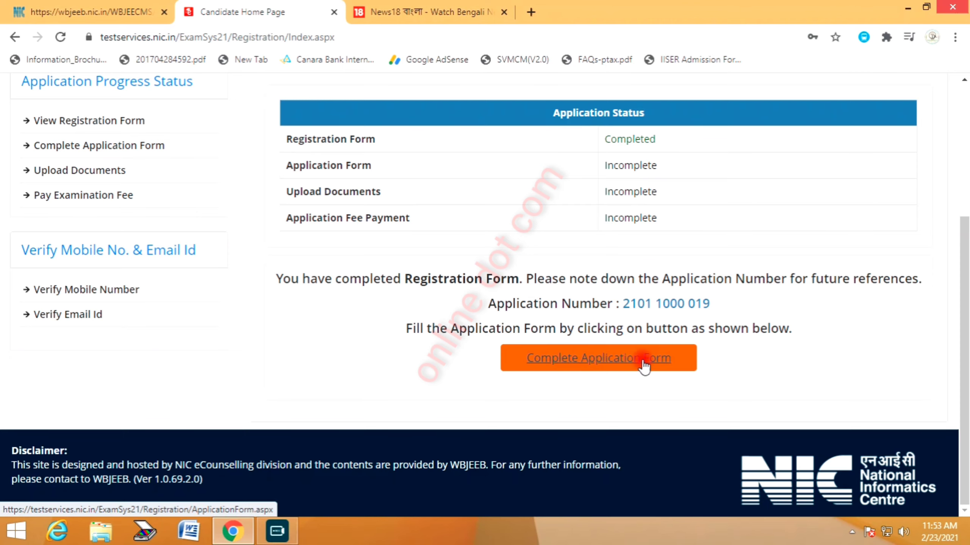
# Open the application form and set nationality Indian and domicile WEST BENGAL
pyautogui.click(644, 364)
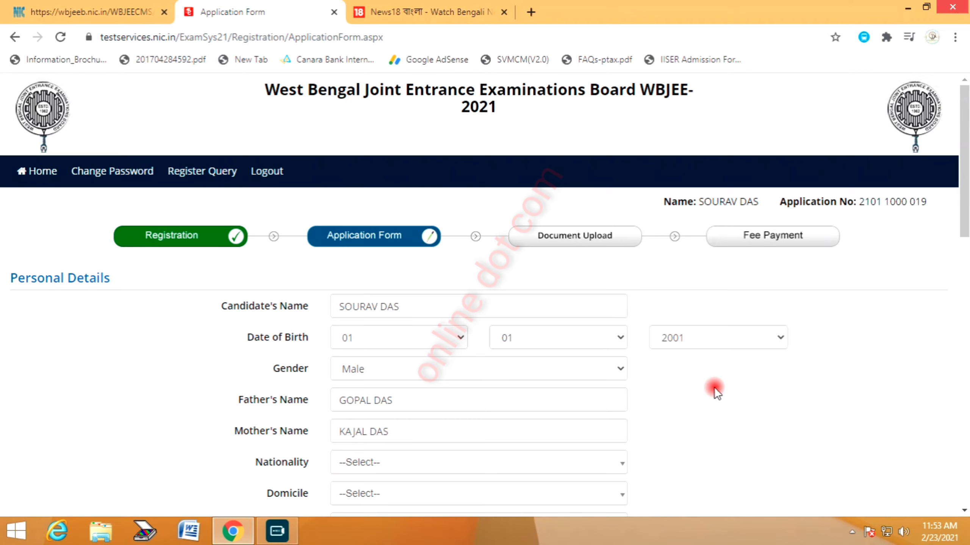
pyautogui.scroll(-2, 367, 374)
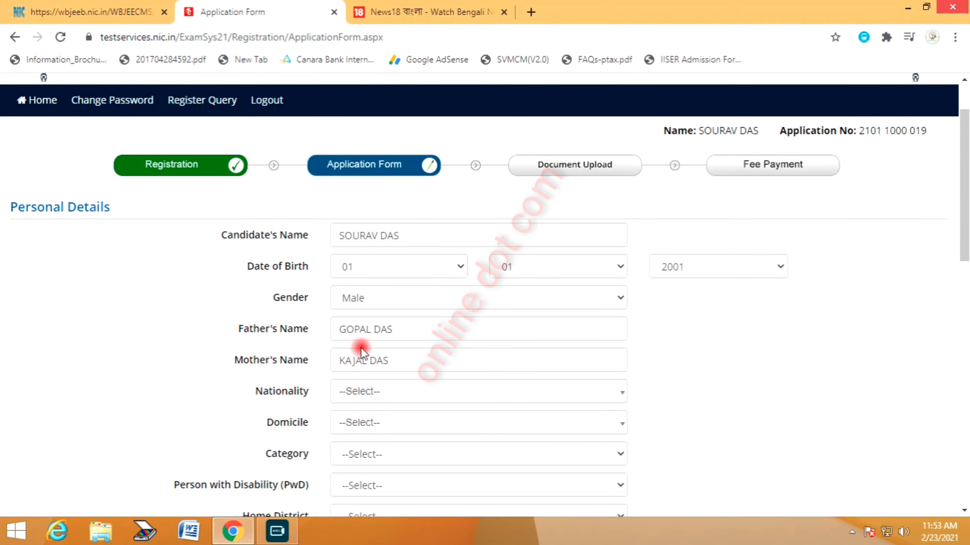
pyautogui.click(376, 394)
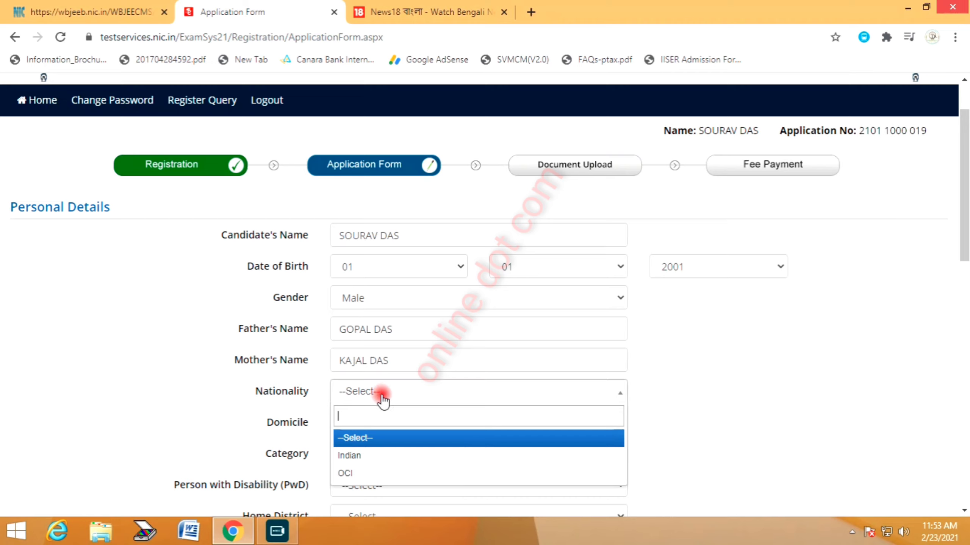
pyautogui.click(351, 456)
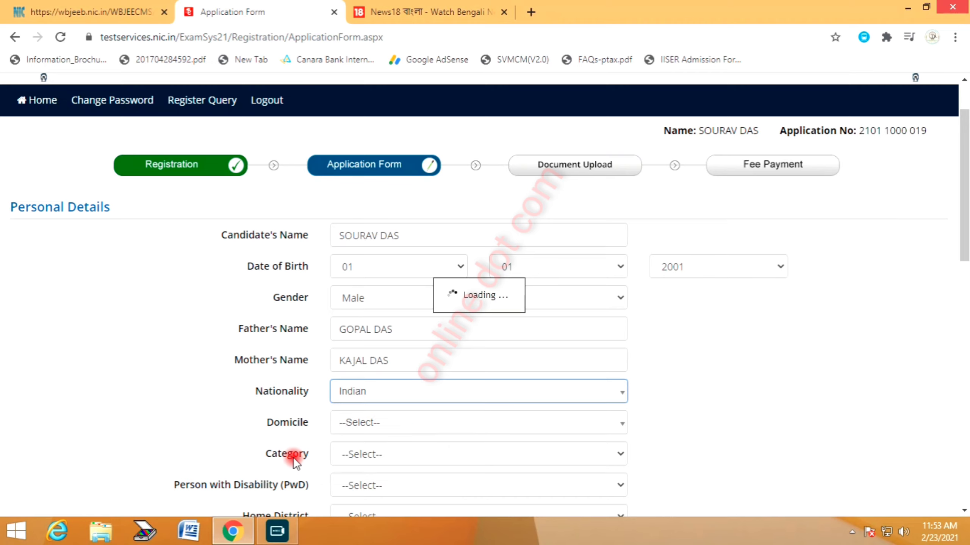
pyautogui.click(391, 423)
pyautogui.write('wes')
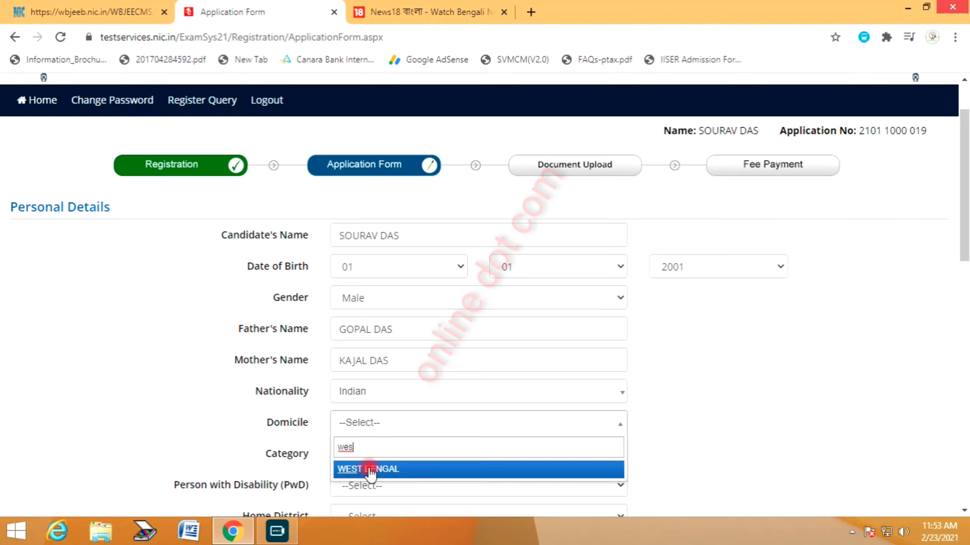
pyautogui.click(366, 468)
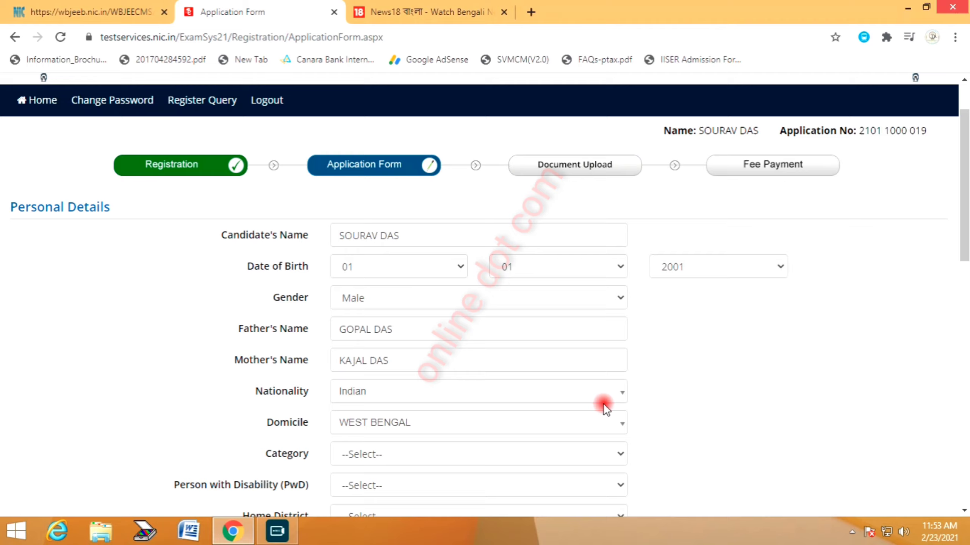
# Set category to General and Person with Disability to No
pyautogui.scroll(-1, 396, 389)
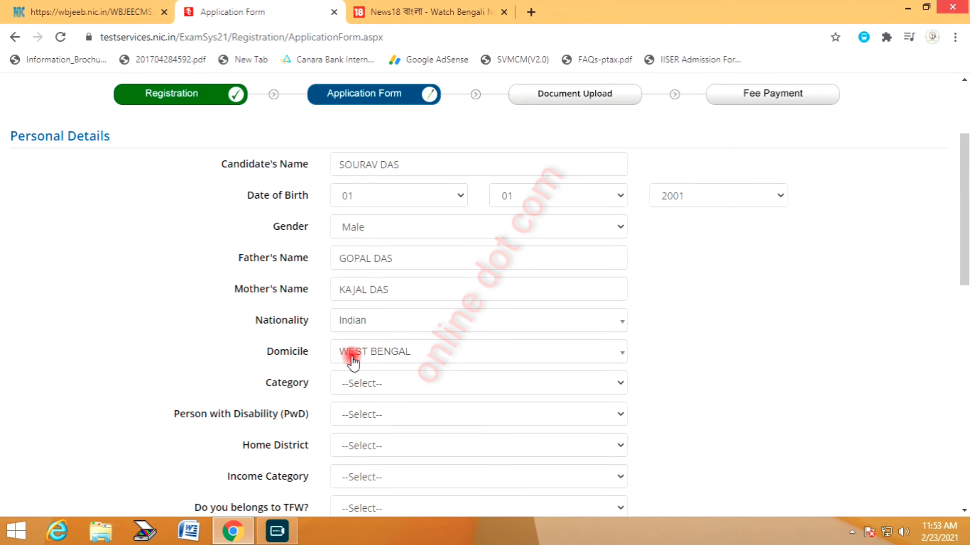
pyautogui.click(359, 386)
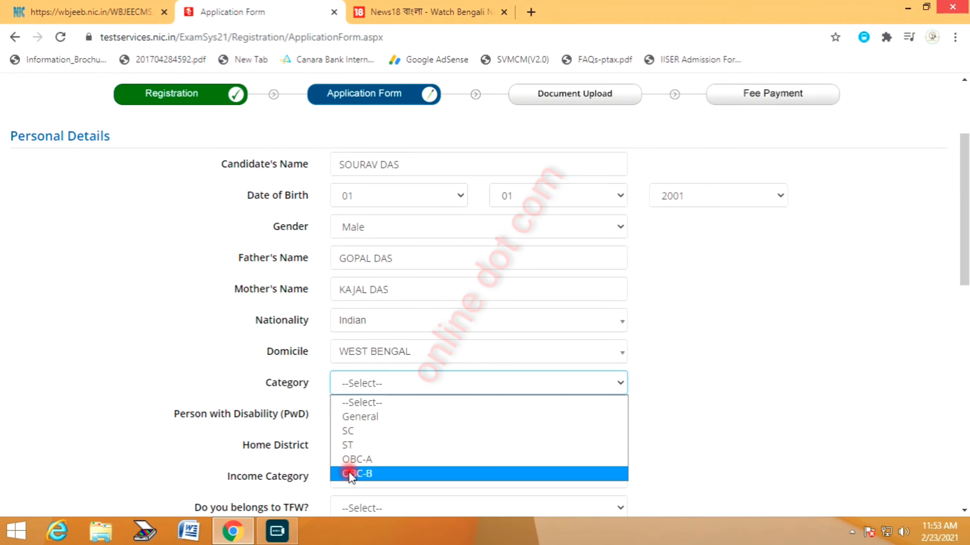
pyautogui.click(375, 416)
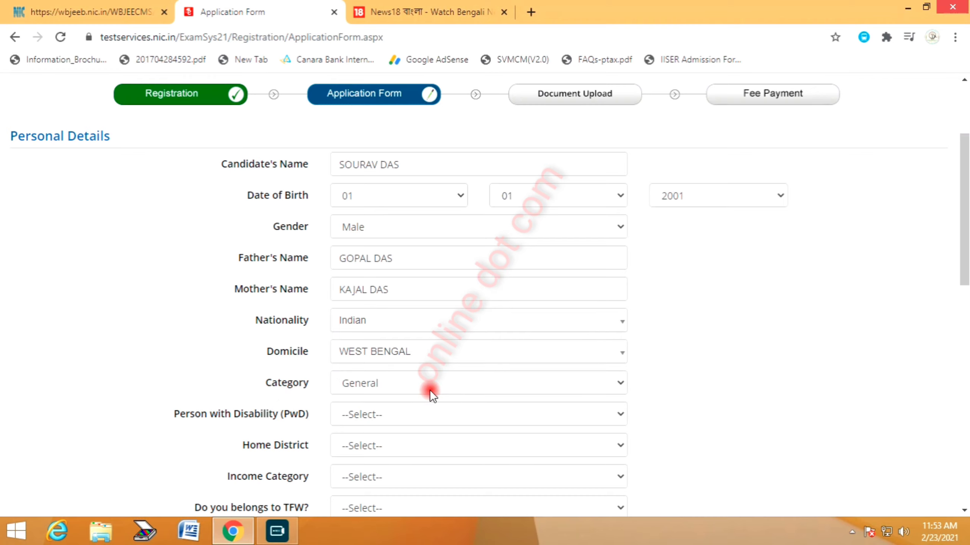
pyautogui.click(362, 418)
pyautogui.click(351, 461)
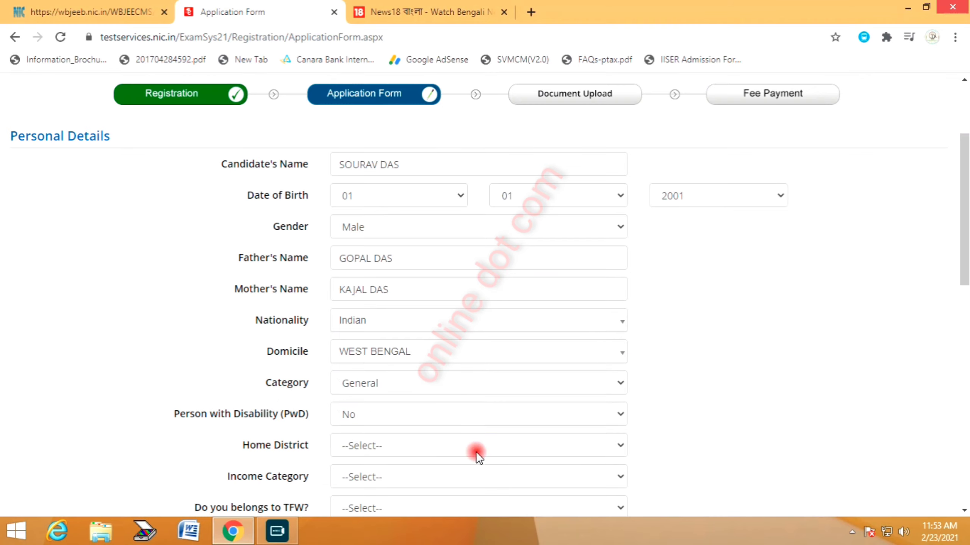
# Select PURBA MEDINIPUR as the home district
pyautogui.scroll(-1, 704, 374)
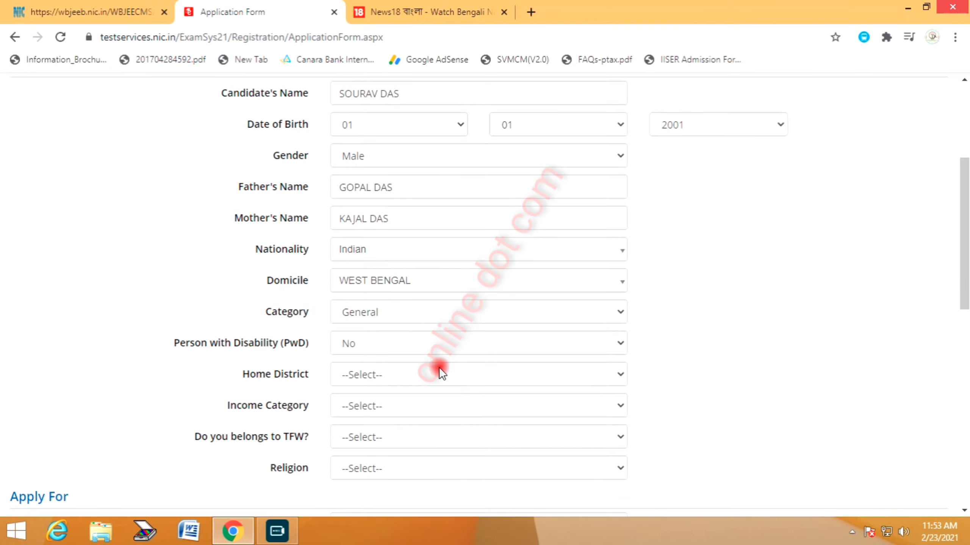
pyautogui.click(406, 376)
pyautogui.scroll(-2, 408, 260)
pyautogui.click(397, 316)
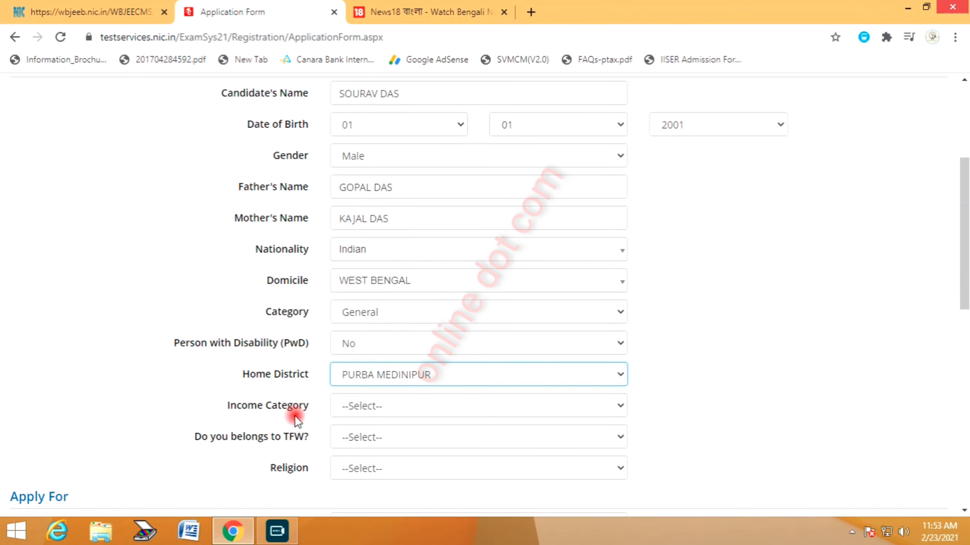
# Set the income category to Below 2.5 Lakhs, correcting an earlier 2.5–6 Lakhs choice
pyautogui.click(395, 406)
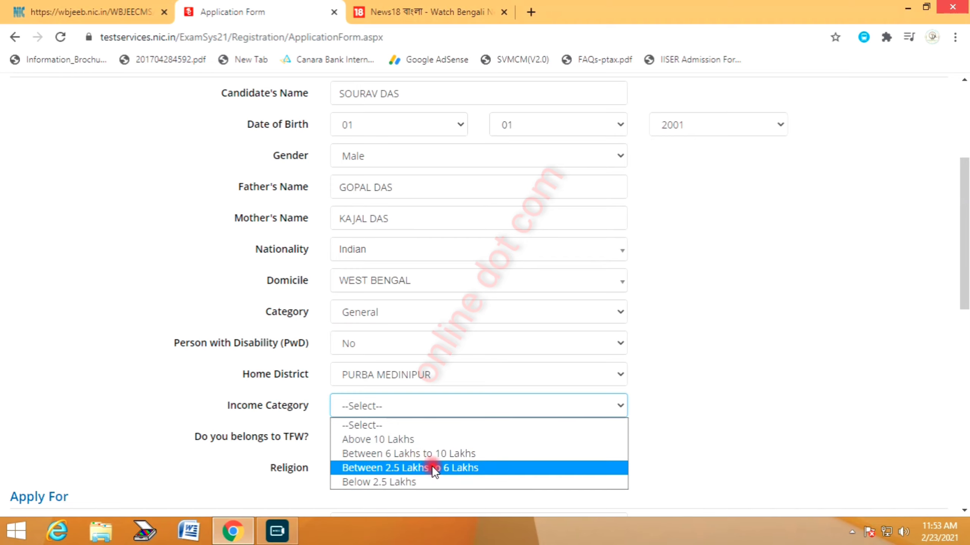
pyautogui.click(391, 467)
pyautogui.click(359, 437)
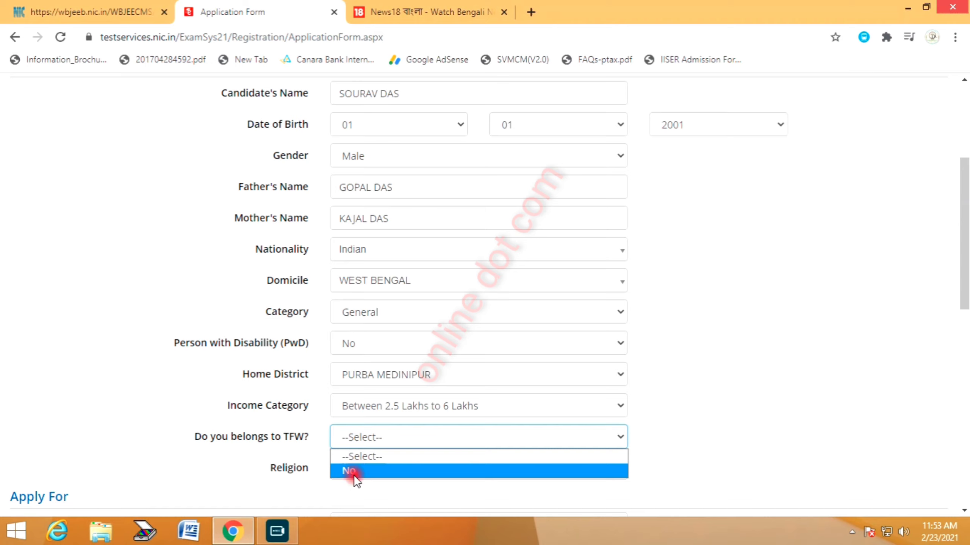
pyautogui.click(382, 411)
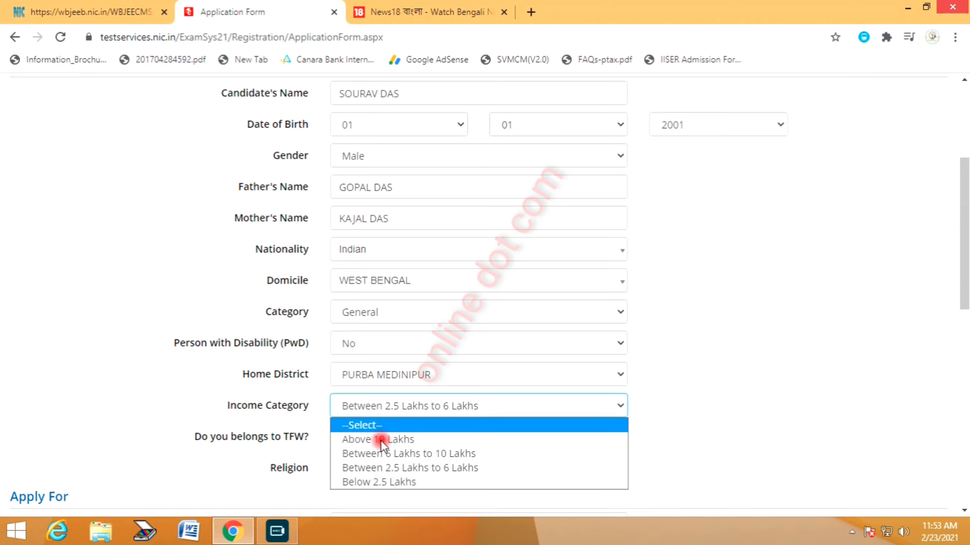
pyautogui.click(379, 481)
pyautogui.click(370, 438)
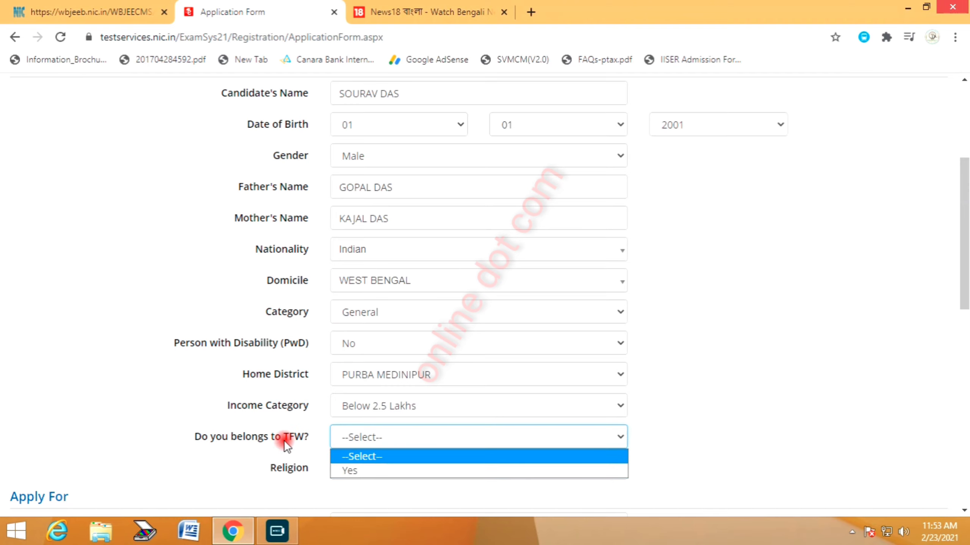
pyautogui.click(920, 520)
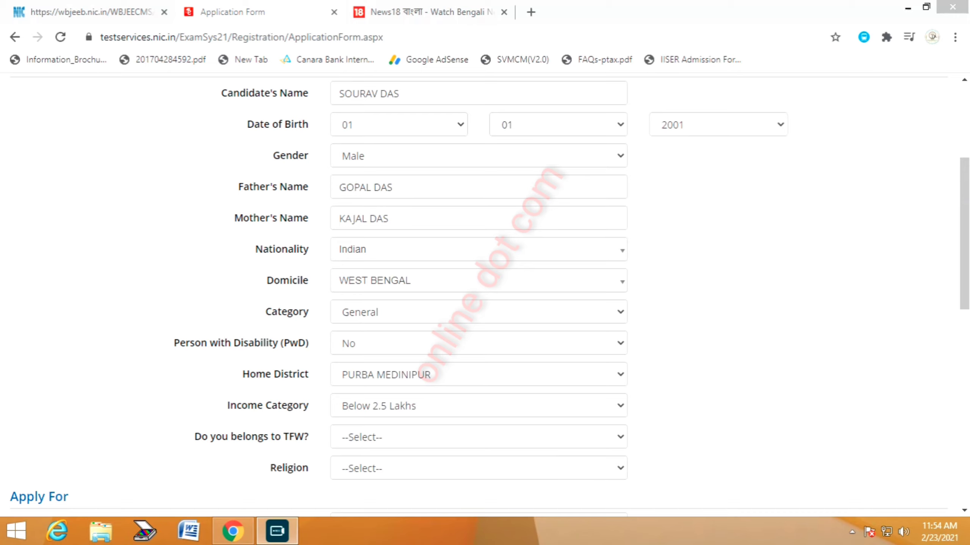
# Answer Yes to the TFW question
pyautogui.moveTo(168, 435); pyautogui.dragTo(246, 377)
pyautogui.moveTo(310, 427)
pyautogui.mouseDown()
pyautogui.moveTo(293, 418)
pyautogui.moveTo(274, 431)
pyautogui.moveTo(308, 452)
pyautogui.moveTo(351, 387)
pyautogui.mouseUp()
pyautogui.click(625, 425)
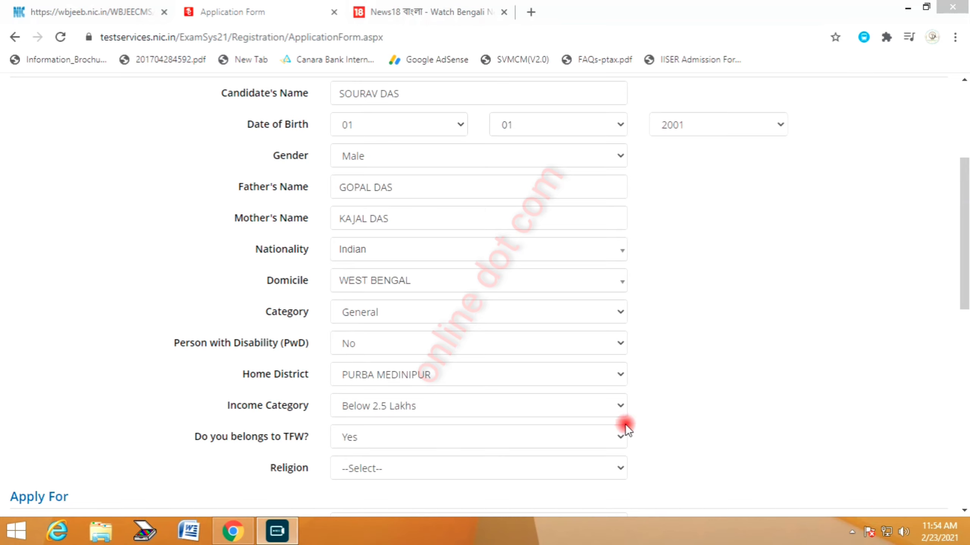
pyautogui.scroll(-2, 634, 390)
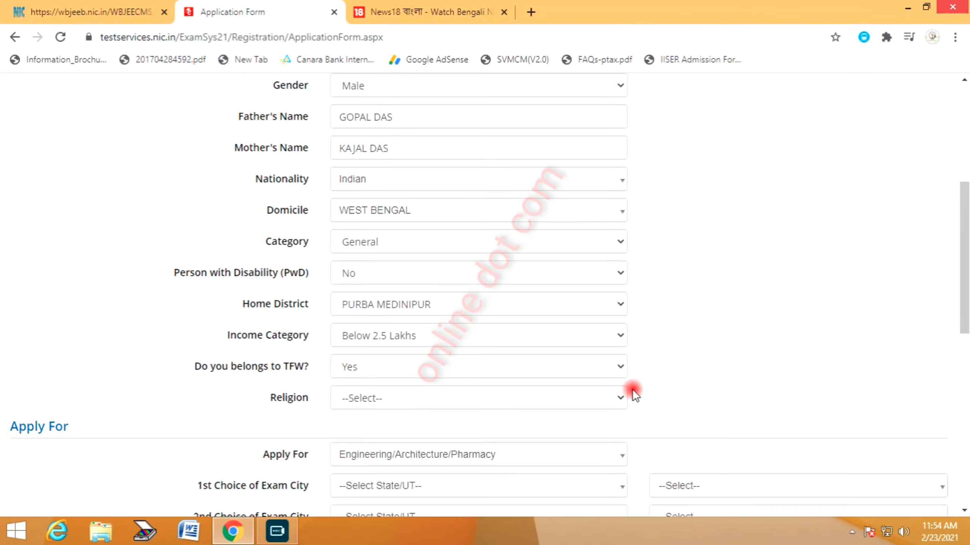
# Set religion to Hindu and keep Engineering/Architecture/Pharmacy as the course applied for
pyautogui.click(381, 323)
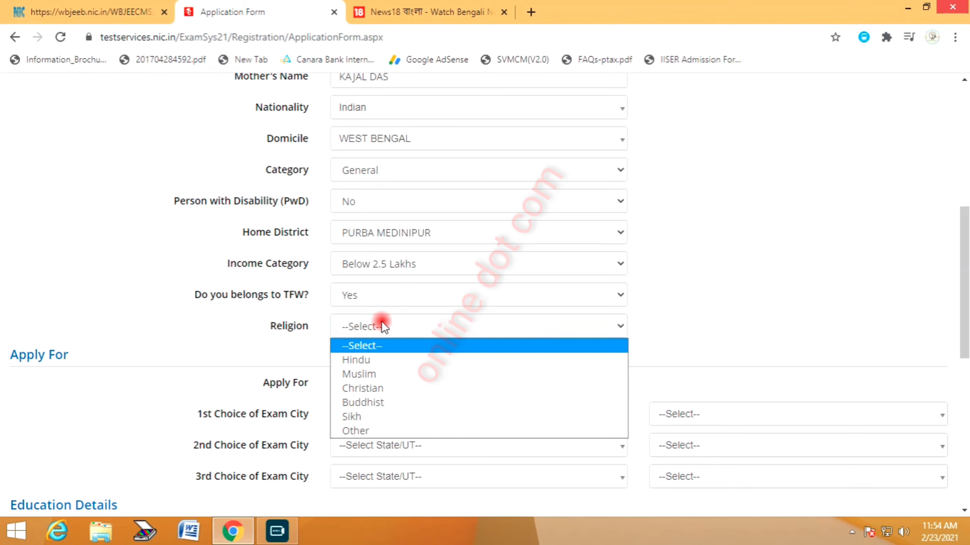
pyautogui.click(359, 360)
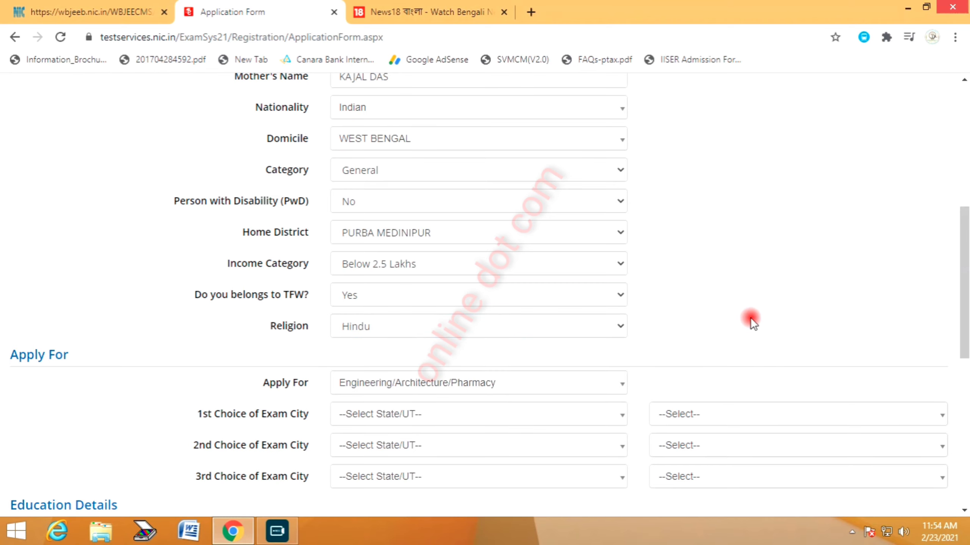
pyautogui.scroll(-1, 760, 311)
pyautogui.click(458, 312)
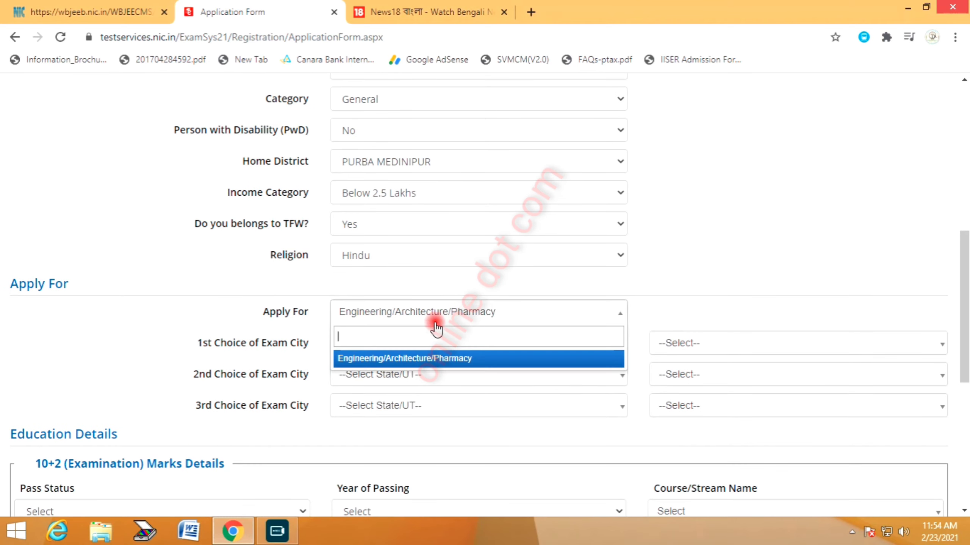
pyautogui.click(395, 353)
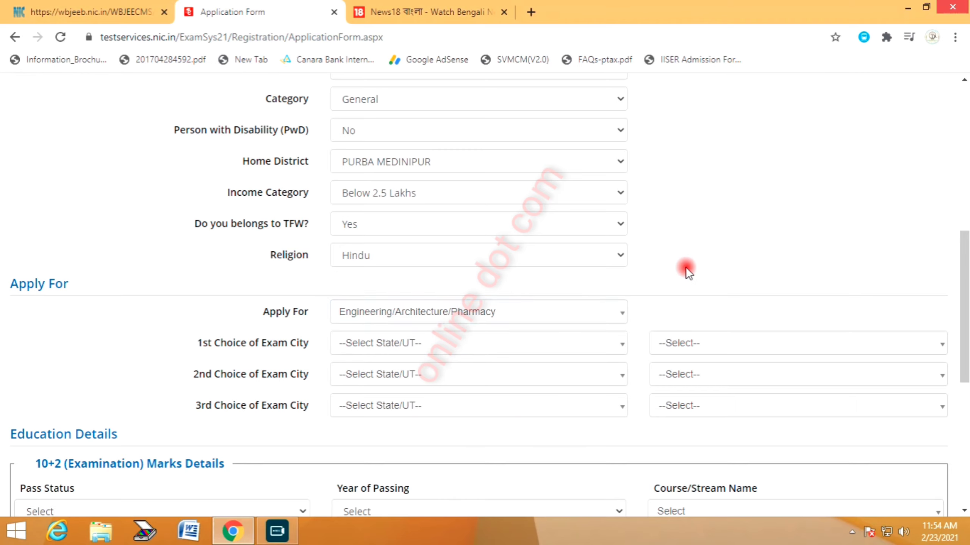
# Set WEST BENGAL as the state for the 1st, 2nd and 3rd exam-city choices
pyautogui.click(419, 346)
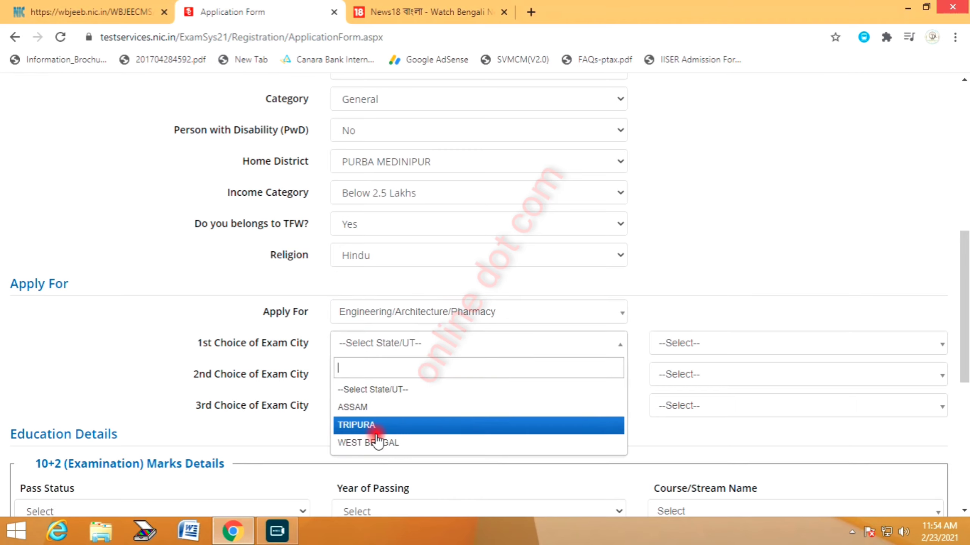
pyautogui.click(361, 444)
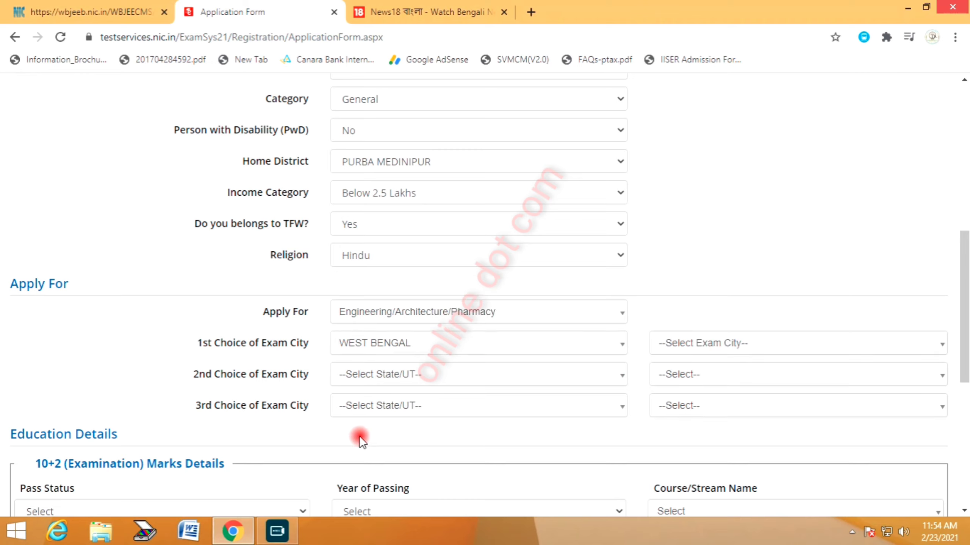
pyautogui.click(393, 375)
pyautogui.click(373, 463)
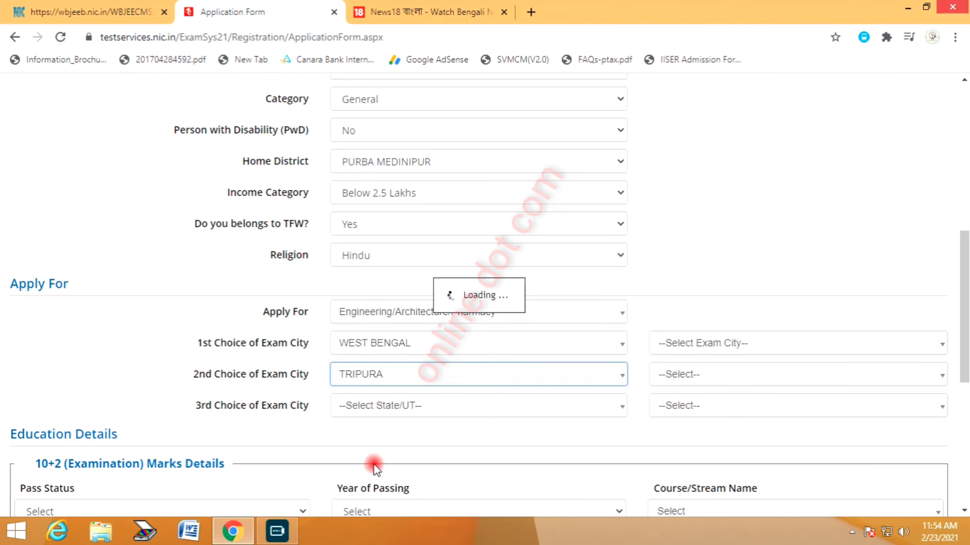
pyautogui.click(390, 380)
pyautogui.click(366, 473)
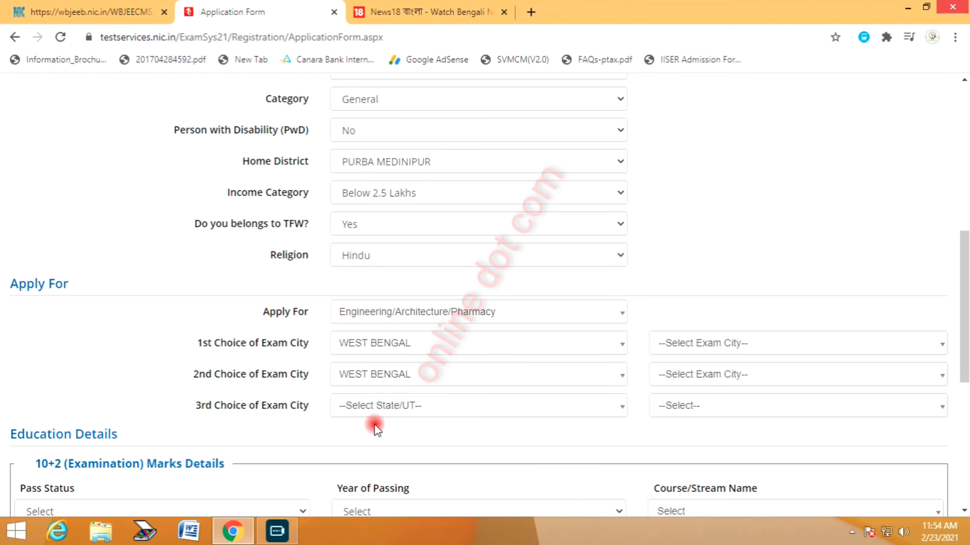
pyautogui.click(374, 407)
pyautogui.click(370, 506)
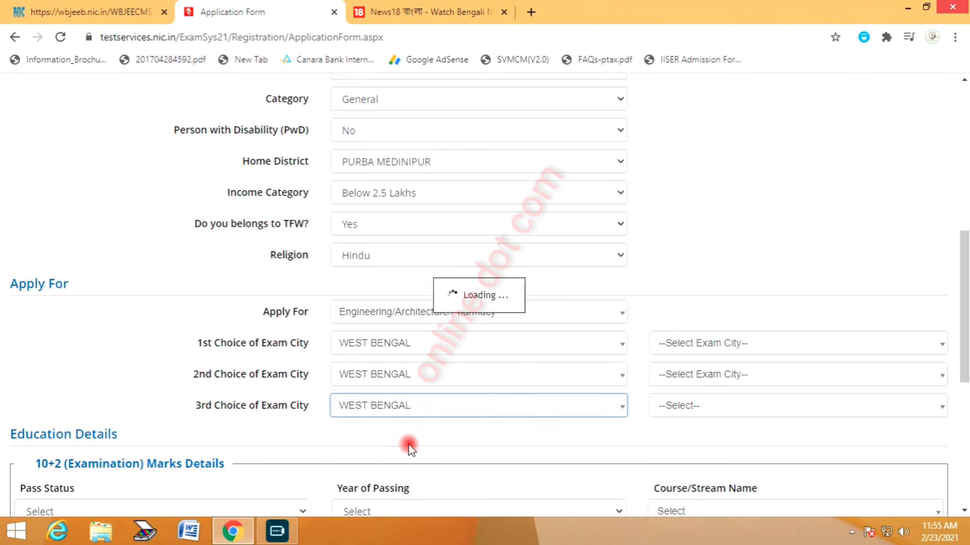
pyautogui.click(693, 344)
pyautogui.click(750, 276)
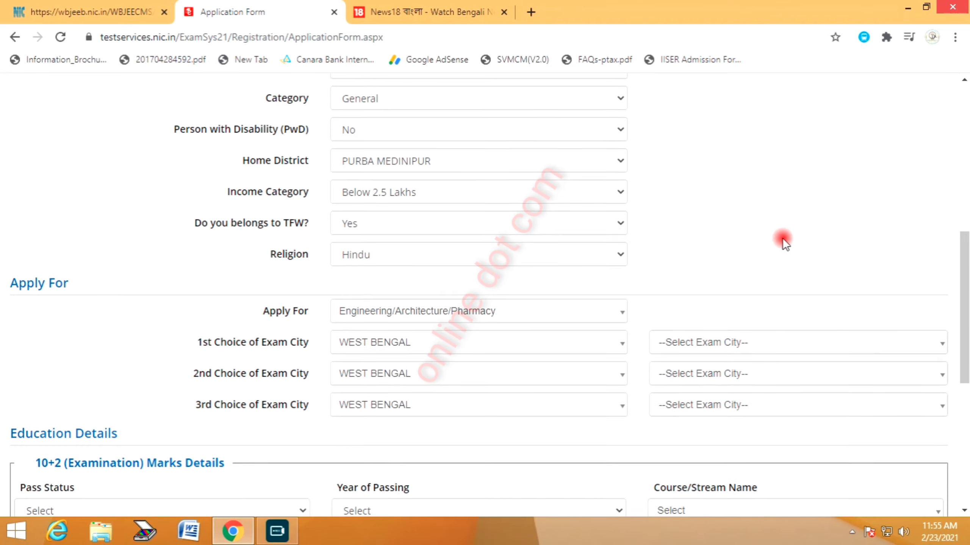
# Choose exam cities Purba Medinipur - Contai, Purba Medinipur - Tamluk and Paschim Medinipur - Kharagpur
pyautogui.scroll(-3, 775, 240)
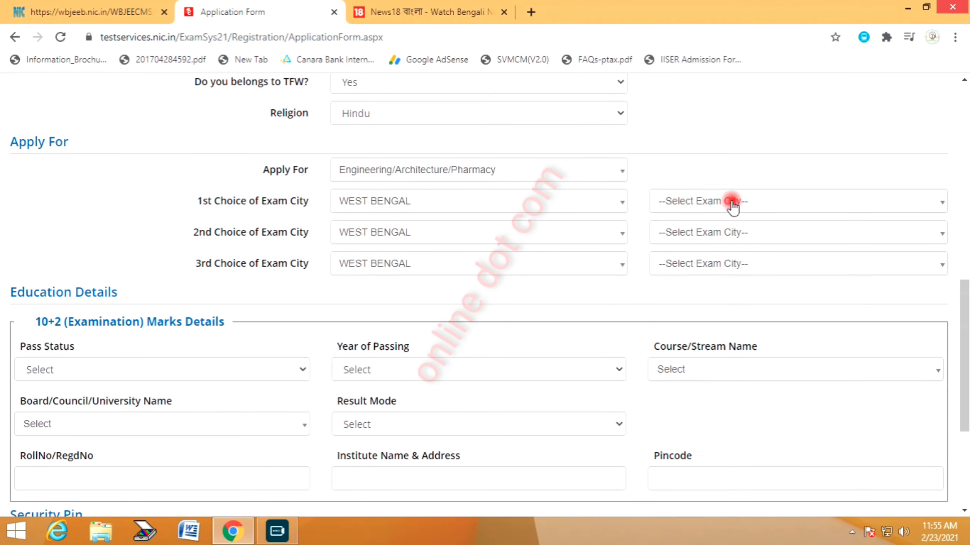
pyautogui.click(731, 202)
pyautogui.scroll(-10, 745, 309)
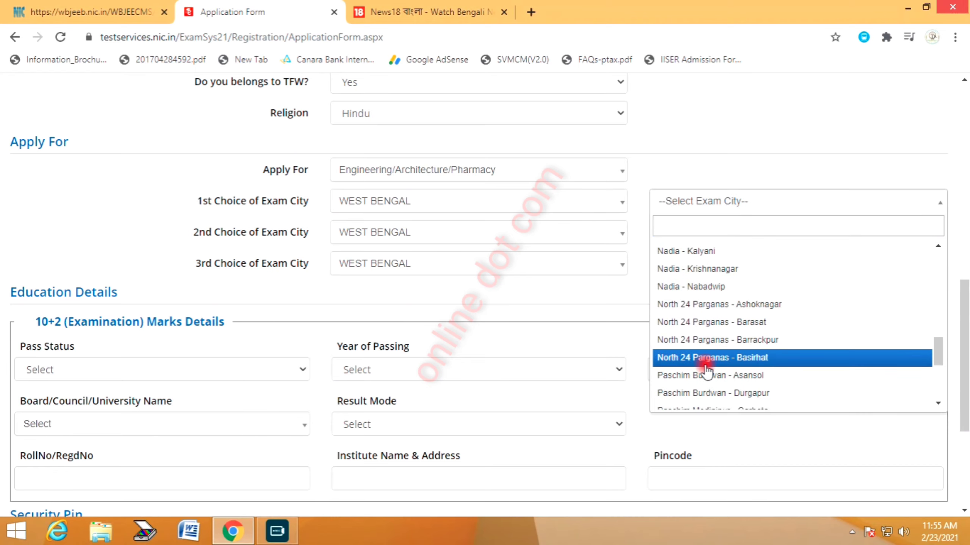
pyautogui.write('purba')
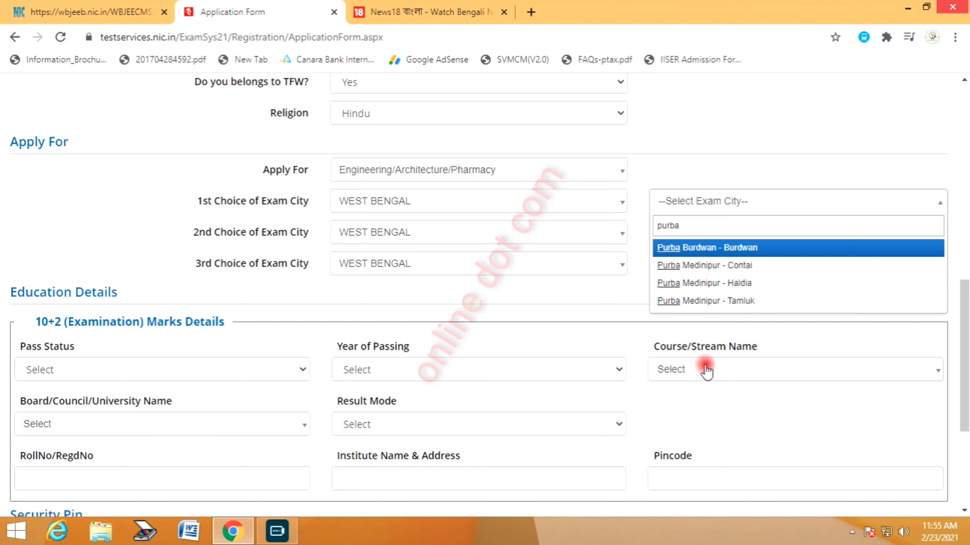
pyautogui.click(727, 265)
pyautogui.click(685, 233)
pyautogui.write('purba')
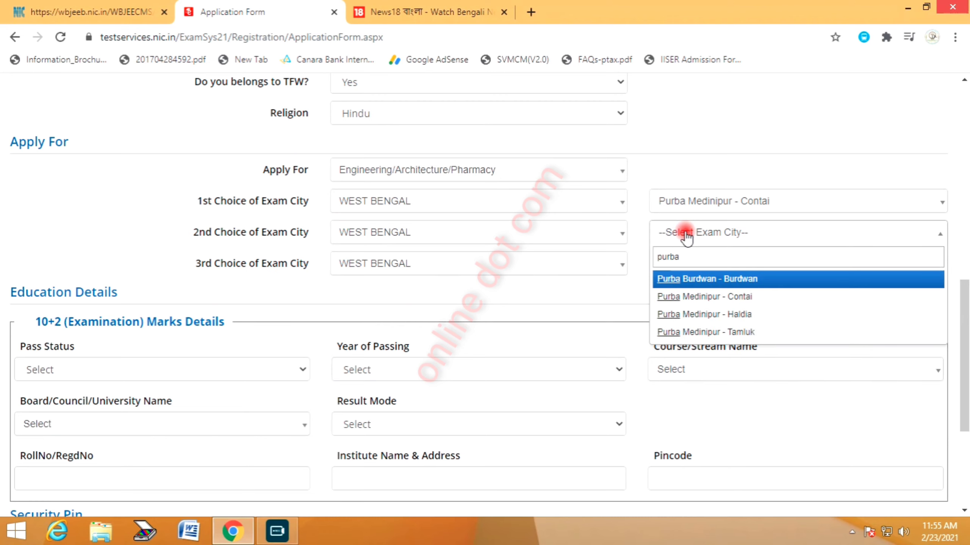
pyautogui.click(748, 332)
pyautogui.click(732, 264)
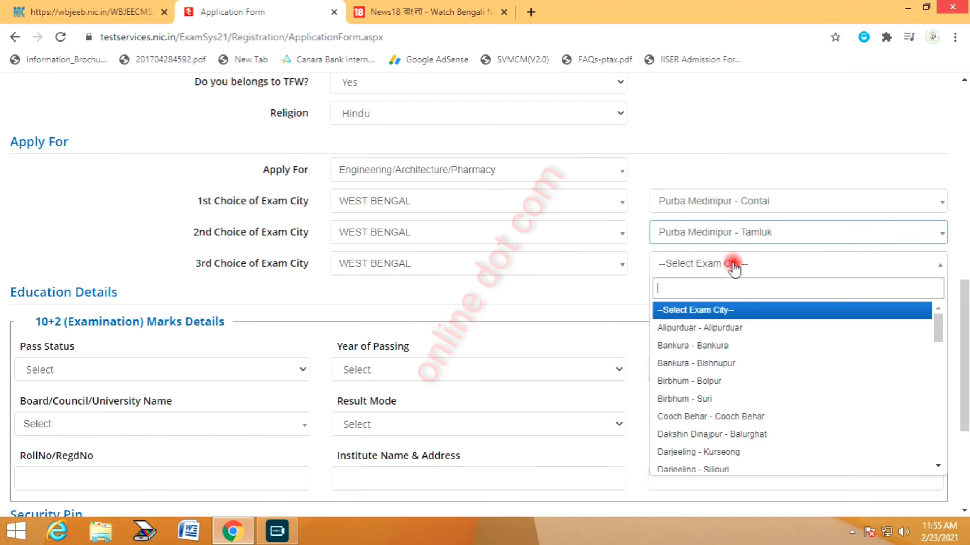
pyautogui.write('pu')
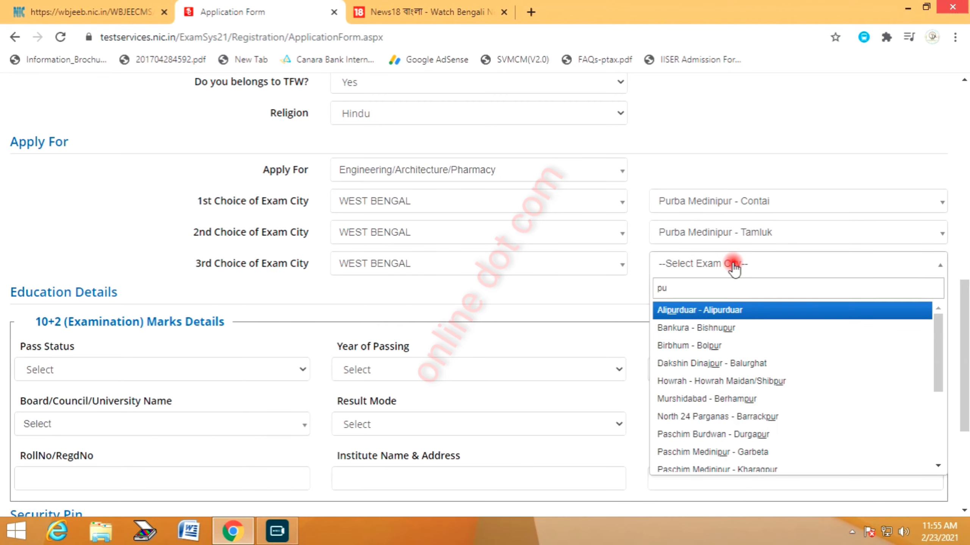
pyautogui.write('asc')
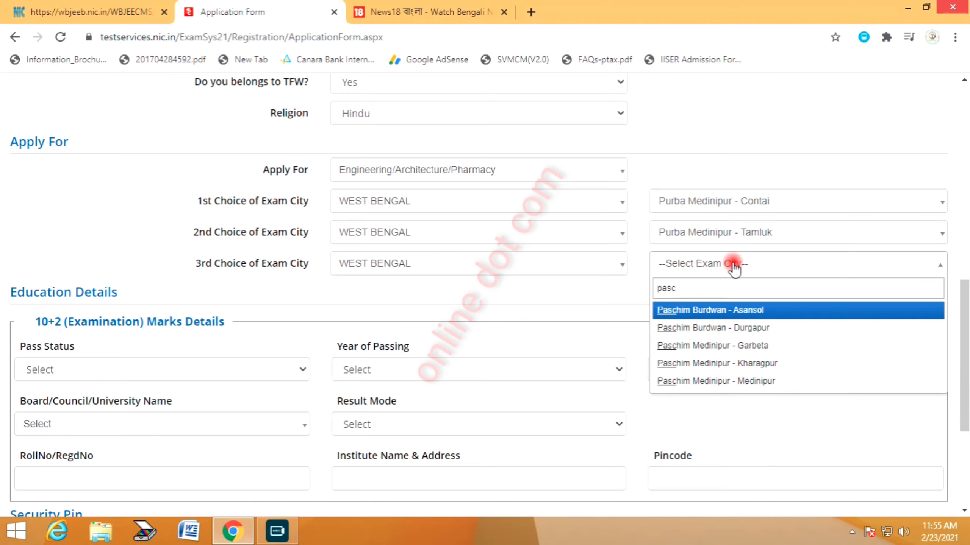
pyautogui.click(754, 363)
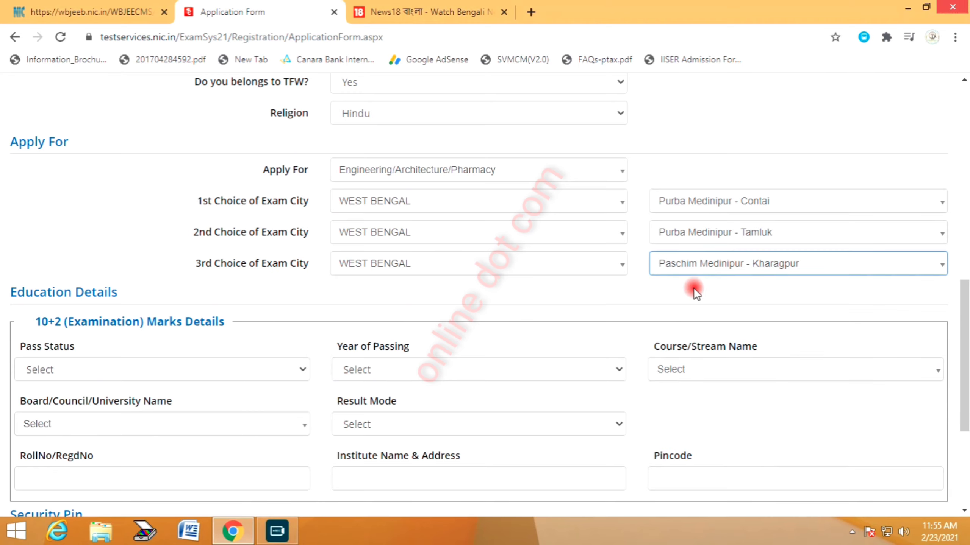
pyautogui.click(626, 296)
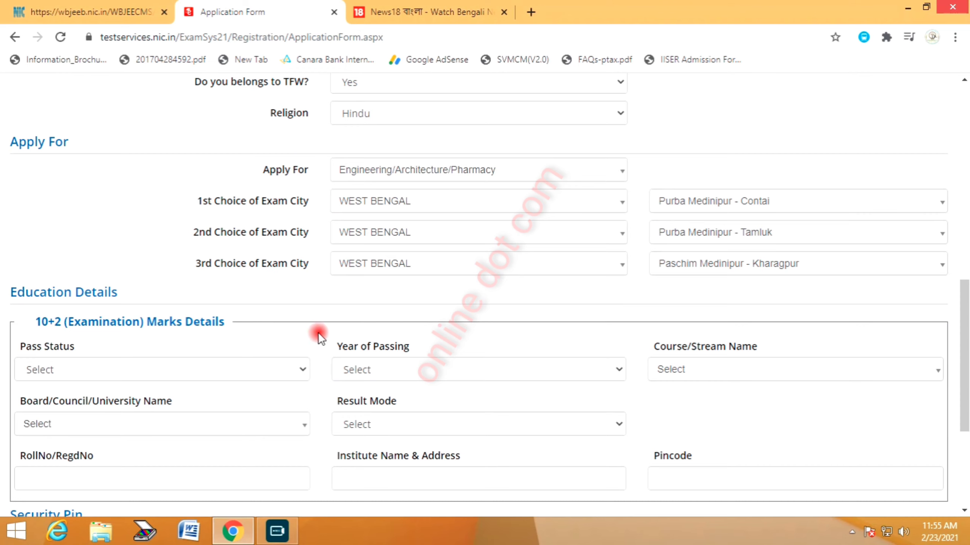
pyautogui.scroll(-3, 393, 308)
# Set pass status Appearing, course 10+2 (Examination) and board West Bengal Council of Higher Secondary Education
pyautogui.click(143, 227)
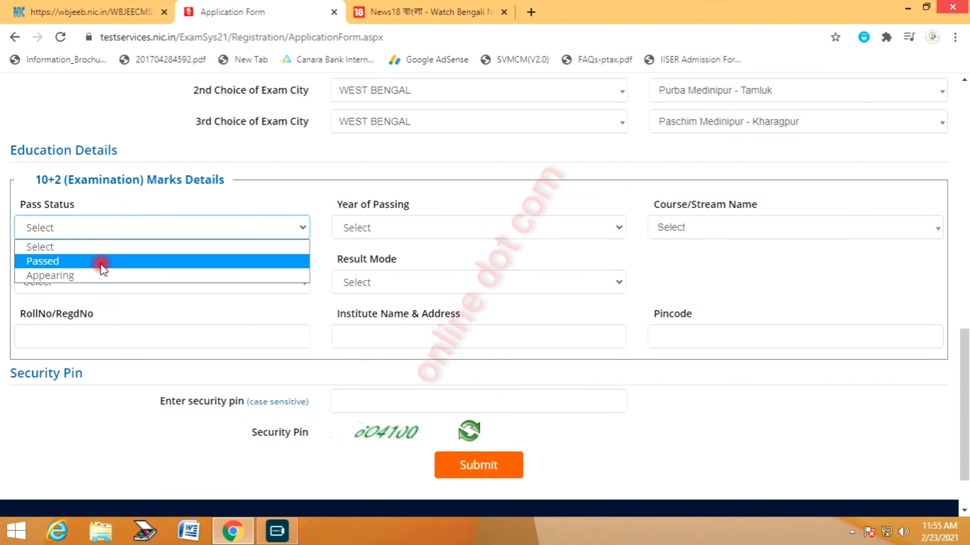
pyautogui.click(95, 276)
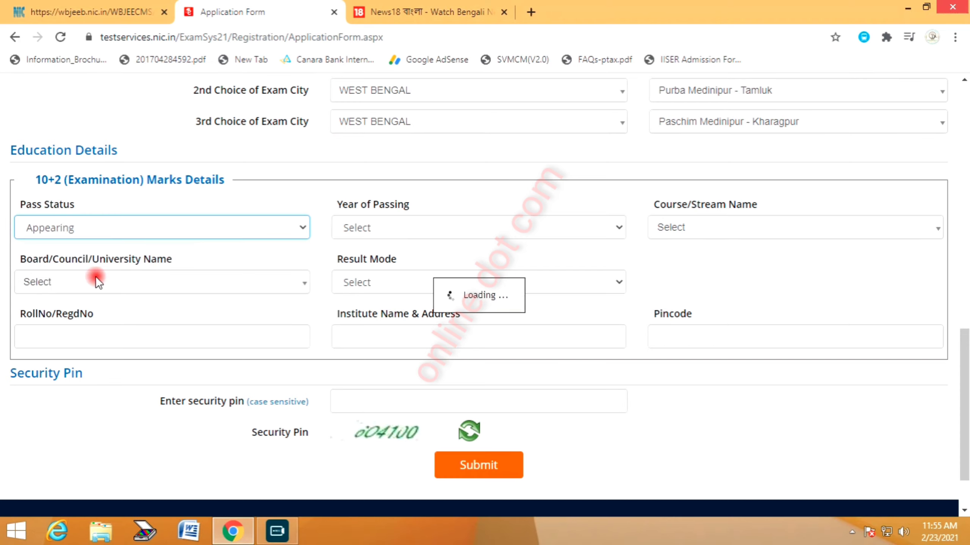
pyautogui.click(718, 227)
pyautogui.click(689, 302)
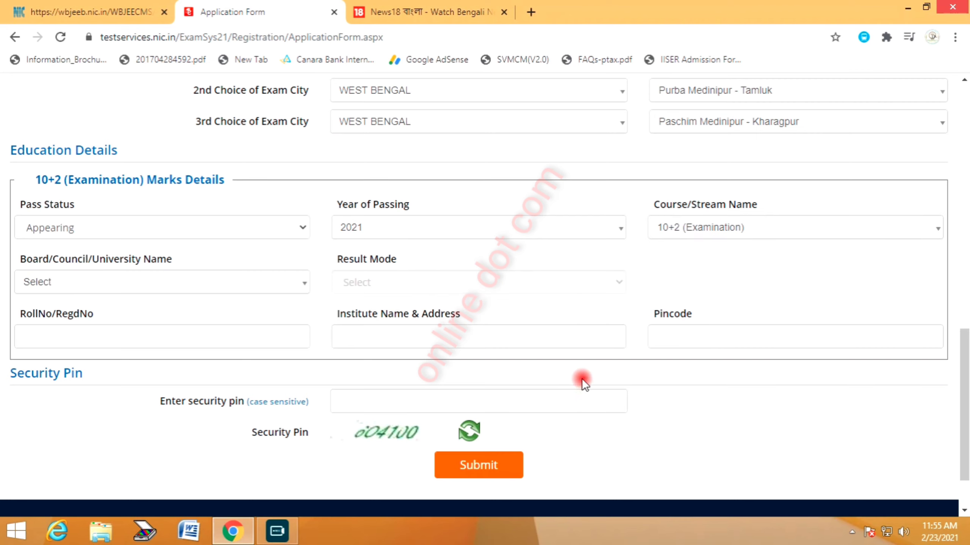
pyautogui.click(187, 281)
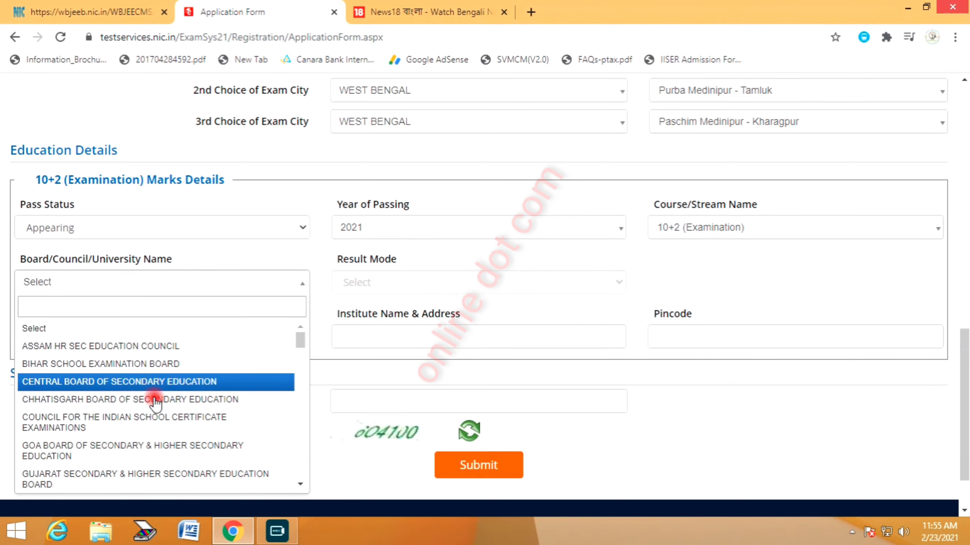
pyautogui.write('wes')
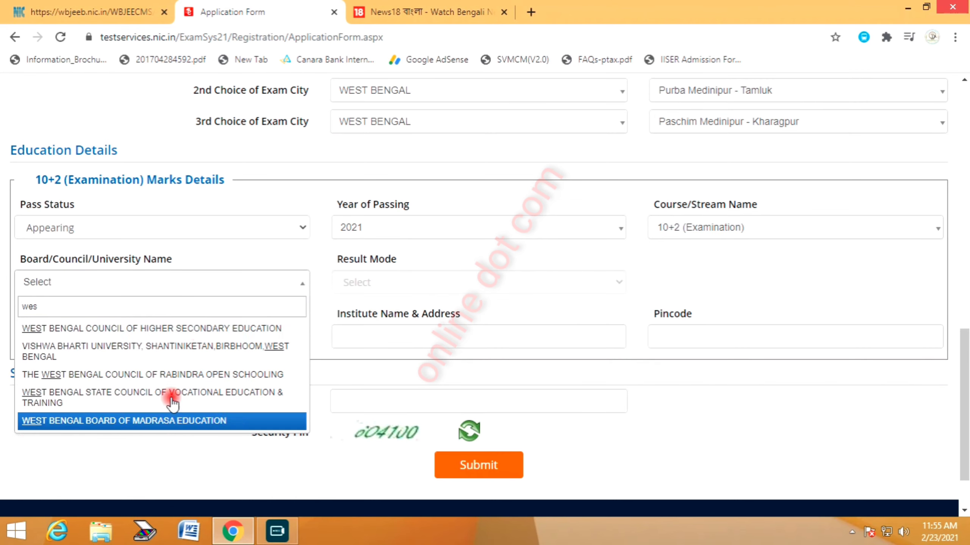
pyautogui.click(191, 330)
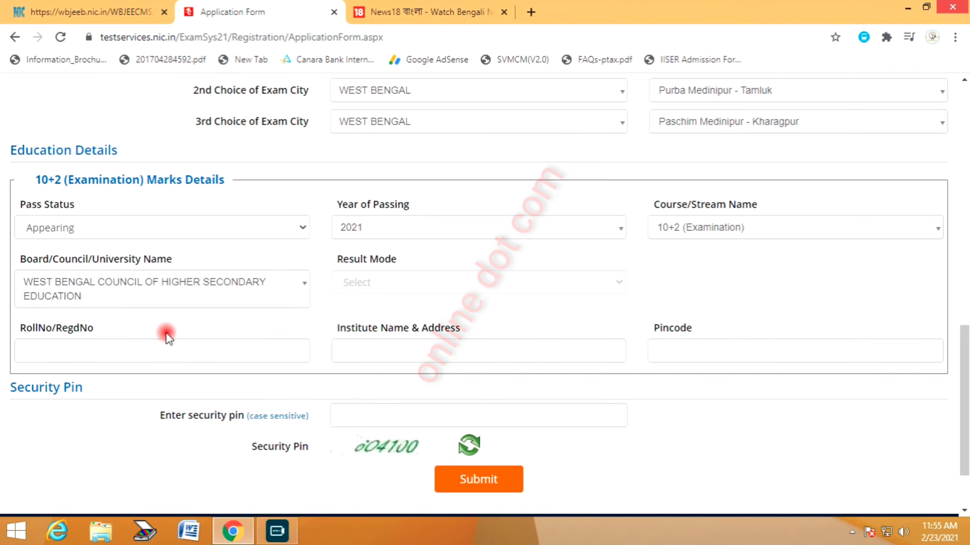
# Enter institute 'arun d g g high, arua' and pincode 721443, then move to the security pin
pyautogui.click(136, 346)
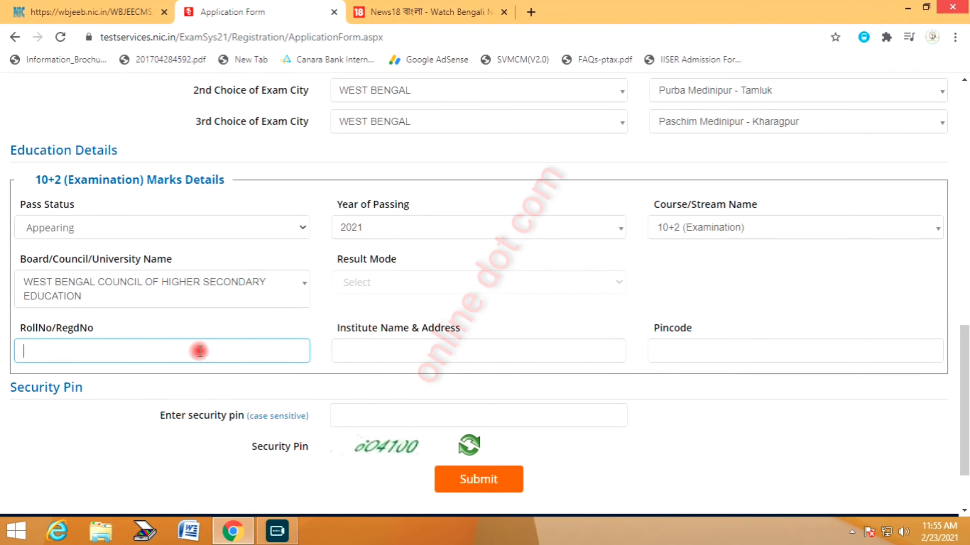
pyautogui.click(359, 350)
pyautogui.write('aru')
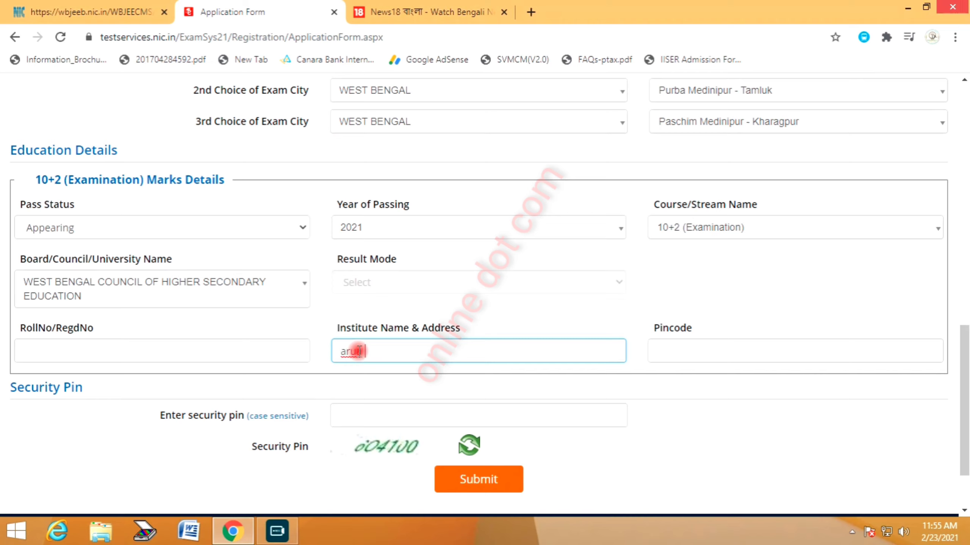
pyautogui.write('n d g g high, a')
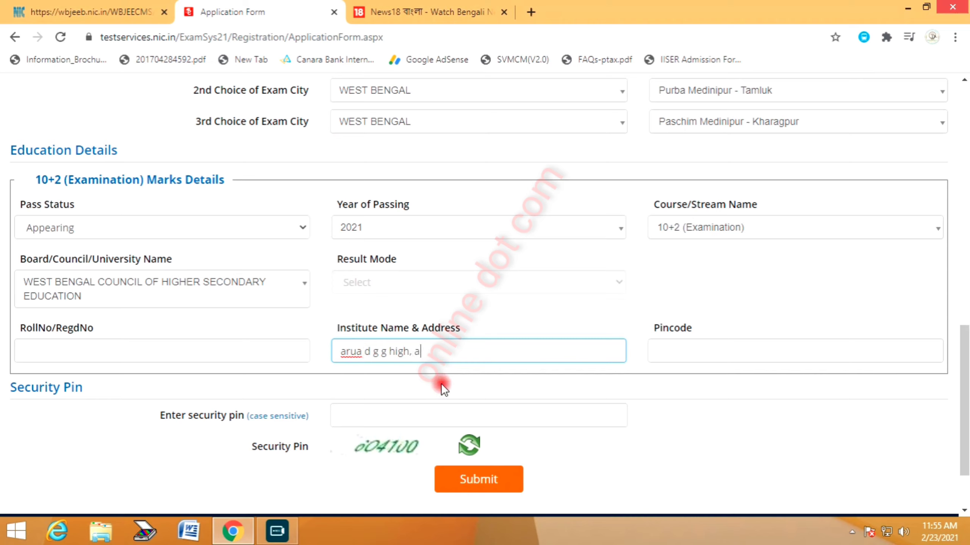
pyautogui.write('rua')
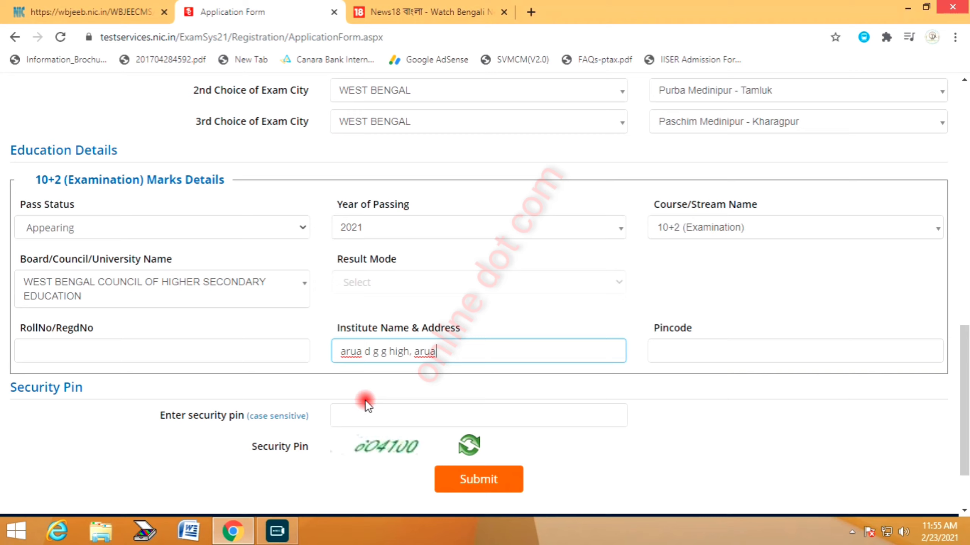
pyautogui.click(687, 352)
pyautogui.write('721')
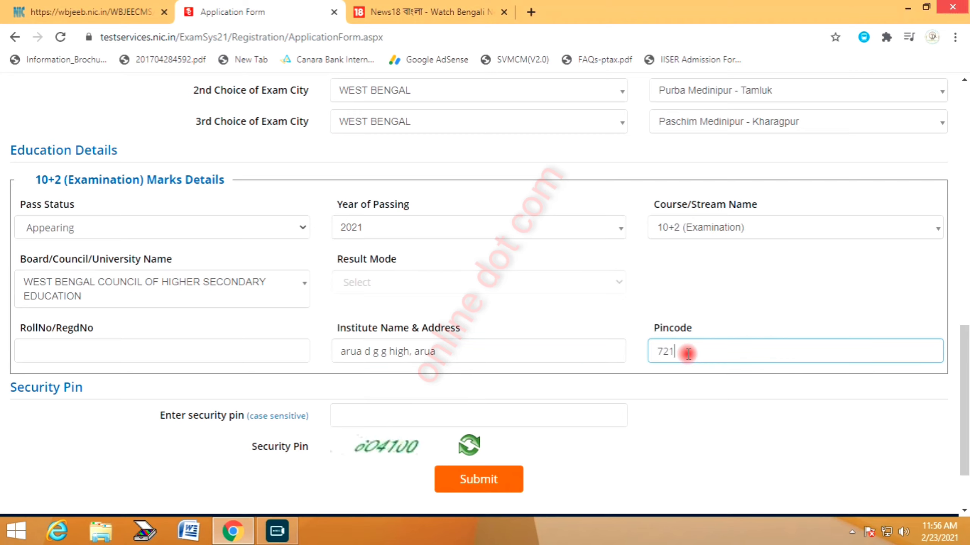
pyautogui.write('443')
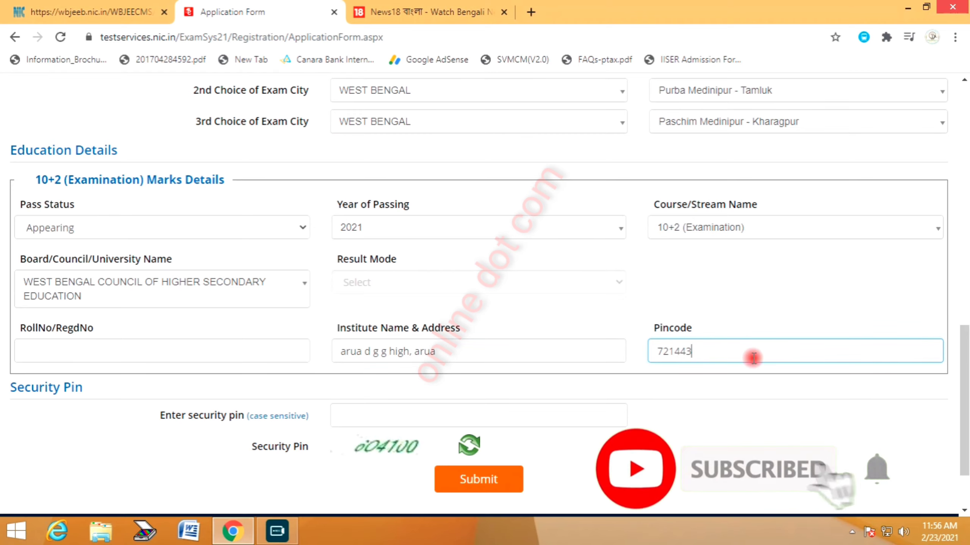
pyautogui.click(356, 412)
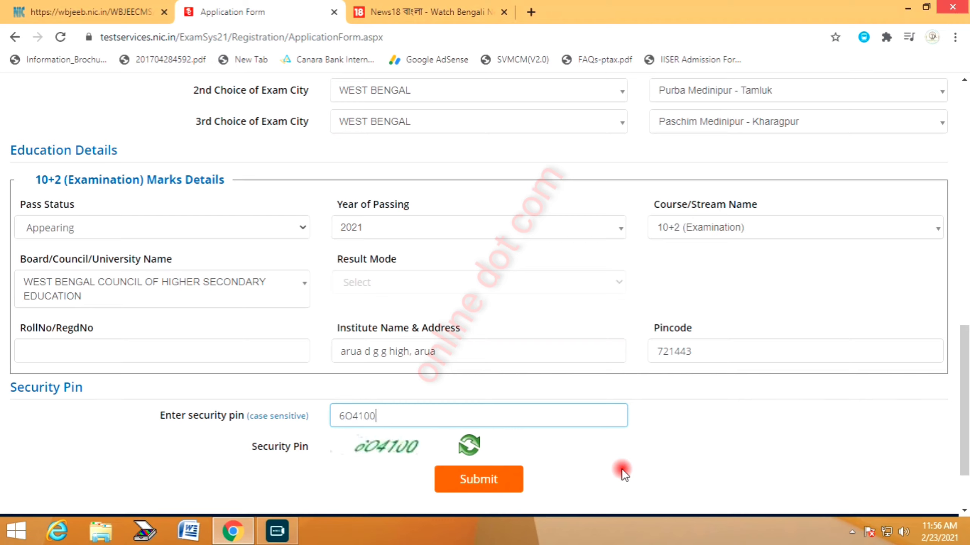
# Submit for review, tick every checklist particular as verified and accept the declaration
pyautogui.click(481, 479)
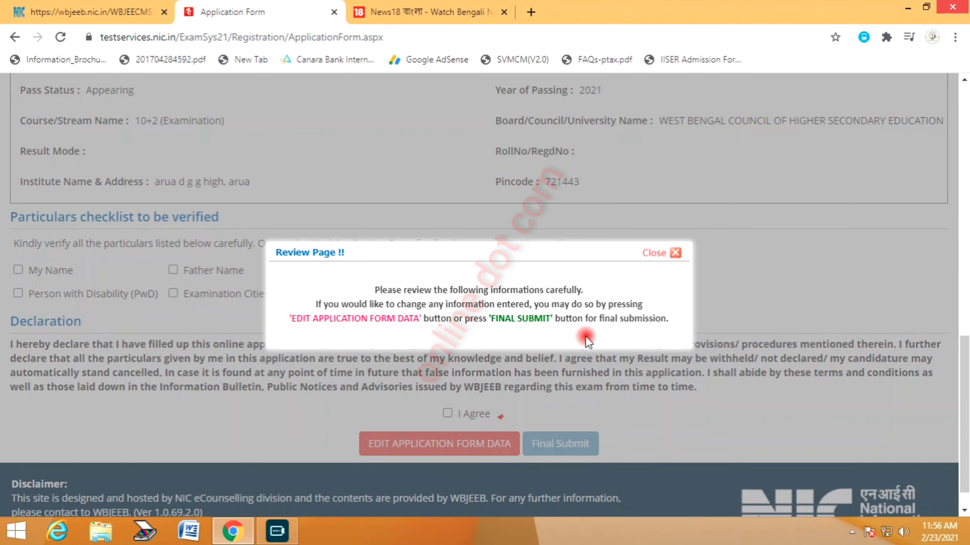
pyautogui.click(653, 252)
pyautogui.click(48, 270)
pyautogui.click(91, 288)
pyautogui.click(311, 271)
pyautogui.click(319, 294)
pyautogui.click(467, 270)
pyautogui.click(501, 272)
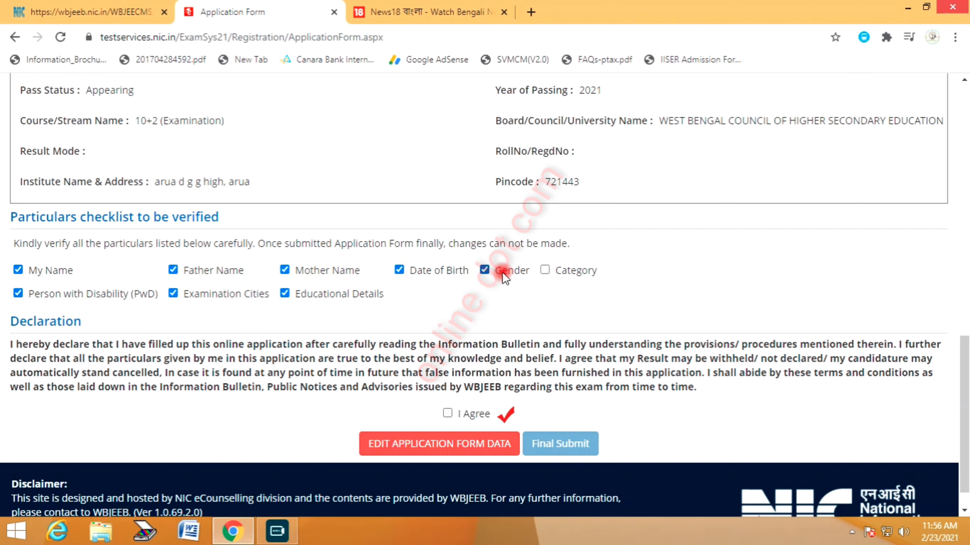
pyautogui.click(460, 419)
# Final-submit the application form and confirm with Yes
pyautogui.scroll(15, 690, 294)
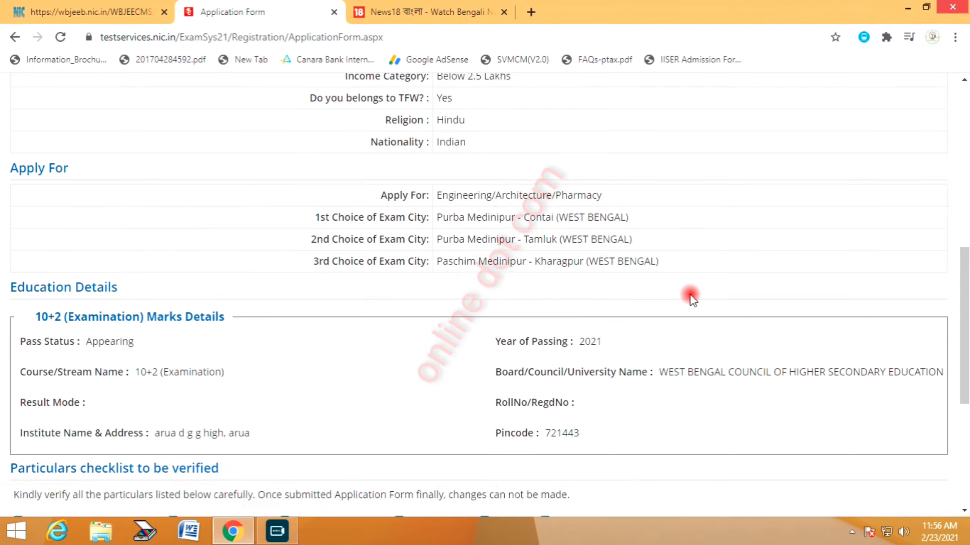
pyautogui.scroll(-10, 313, 346)
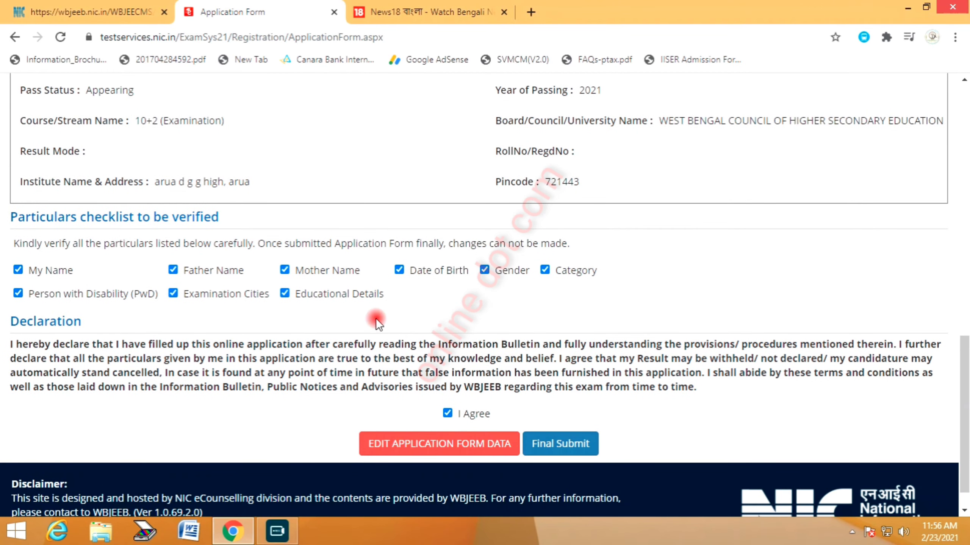
pyautogui.click(561, 444)
pyautogui.click(461, 322)
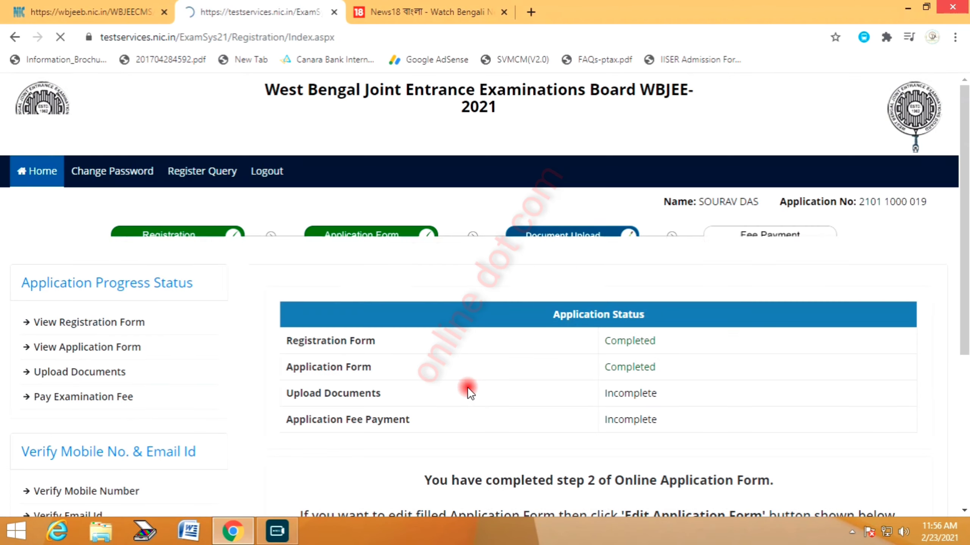
# Go to Upload Documents and attach 'sample photo' as the photograph
pyautogui.scroll(-2, 459, 385)
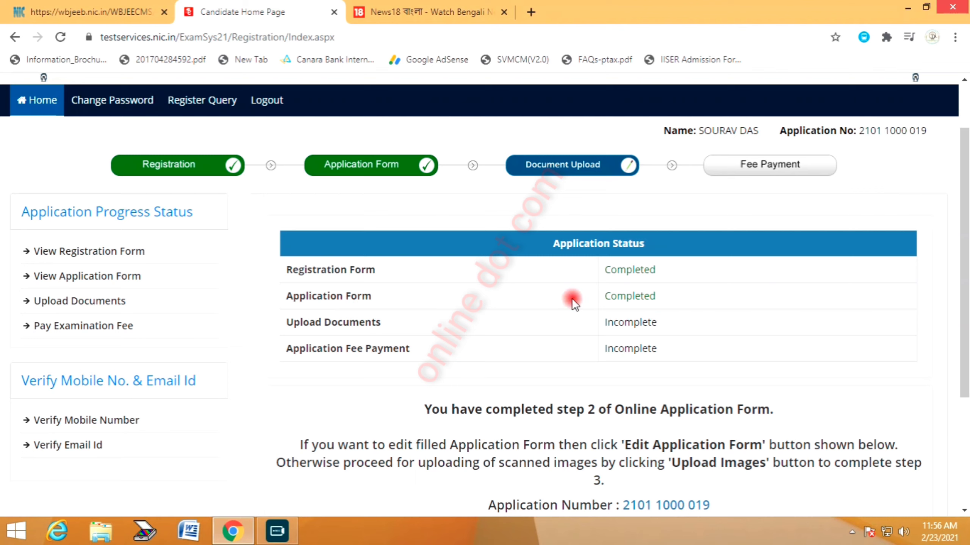
pyautogui.scroll(-4, 612, 293)
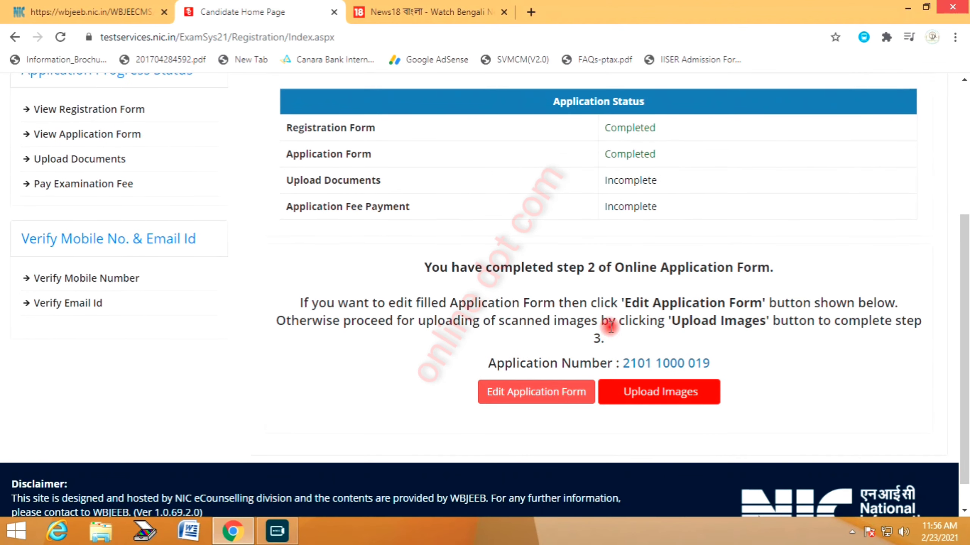
pyautogui.click(664, 399)
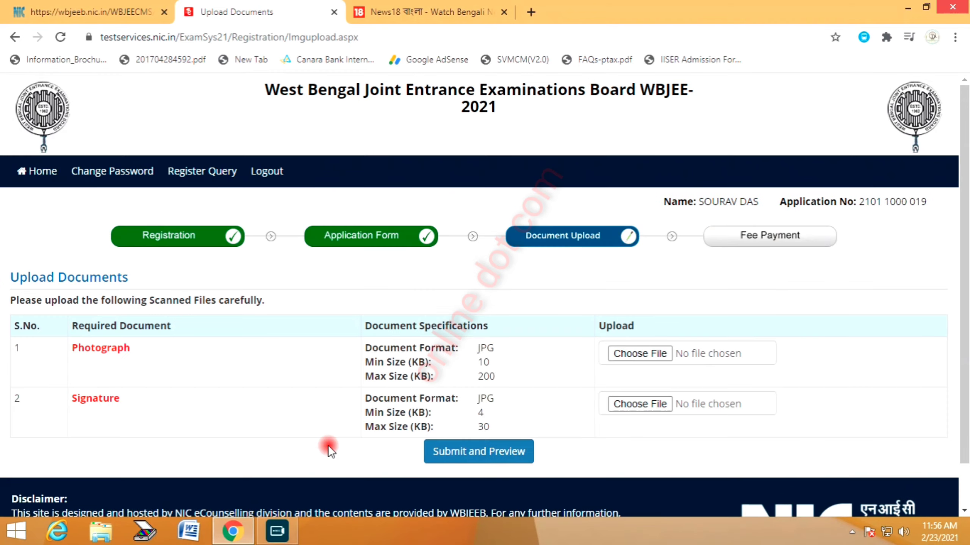
pyautogui.scroll(-1, 346, 370)
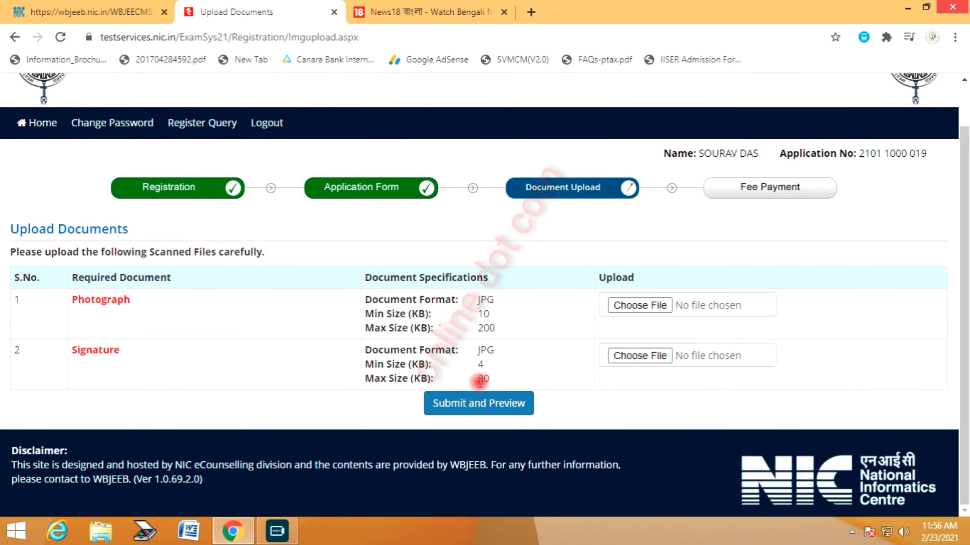
pyautogui.click(650, 305)
pyautogui.write('sample photo')
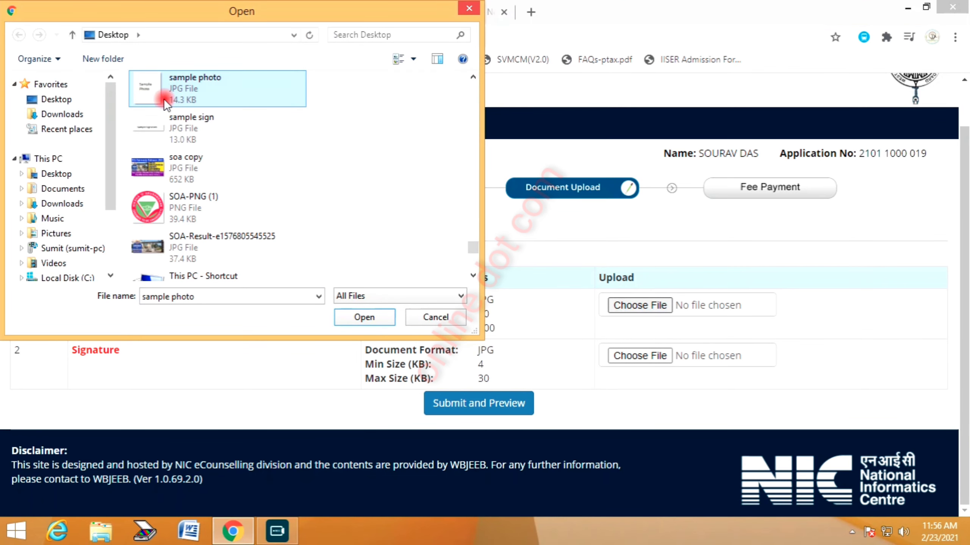
pyautogui.doubleClick(169, 83)
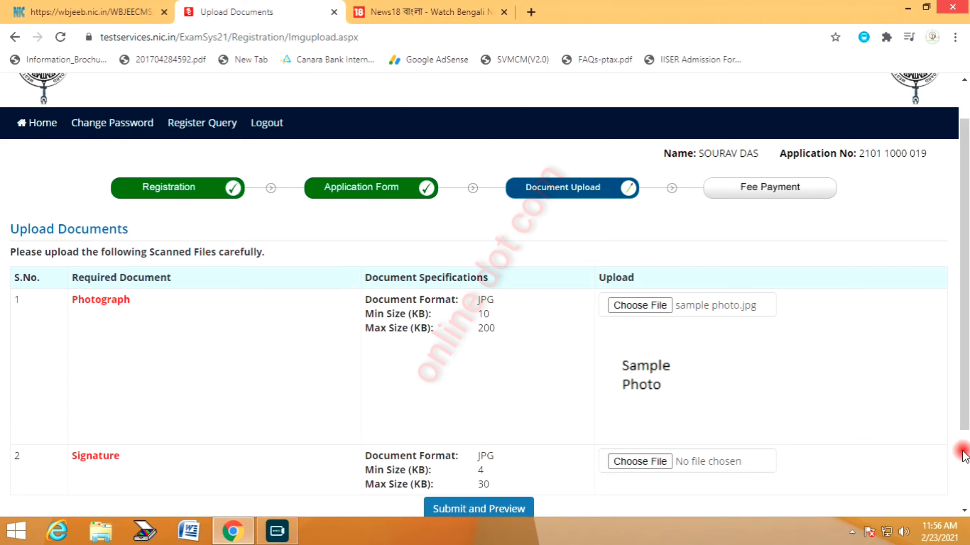
# Attach 'sample sign' as the signature
pyautogui.scroll(-2, 845, 405)
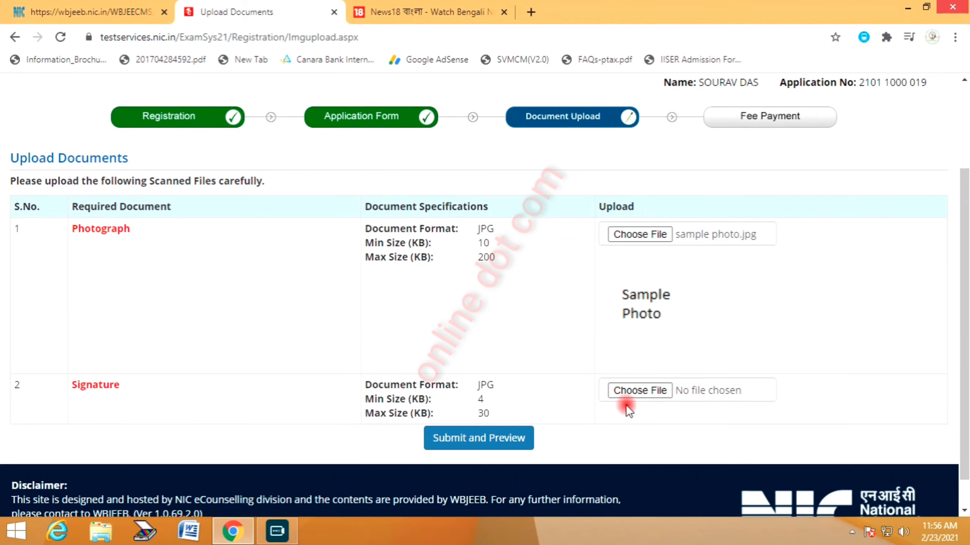
pyautogui.click(656, 390)
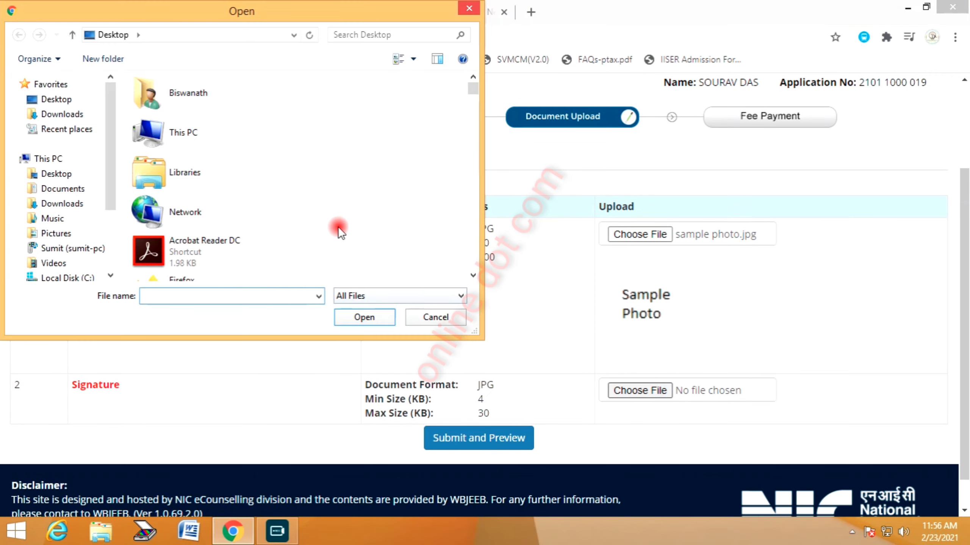
pyautogui.doubleClick(190, 140)
pyautogui.scroll(-1, 779, 324)
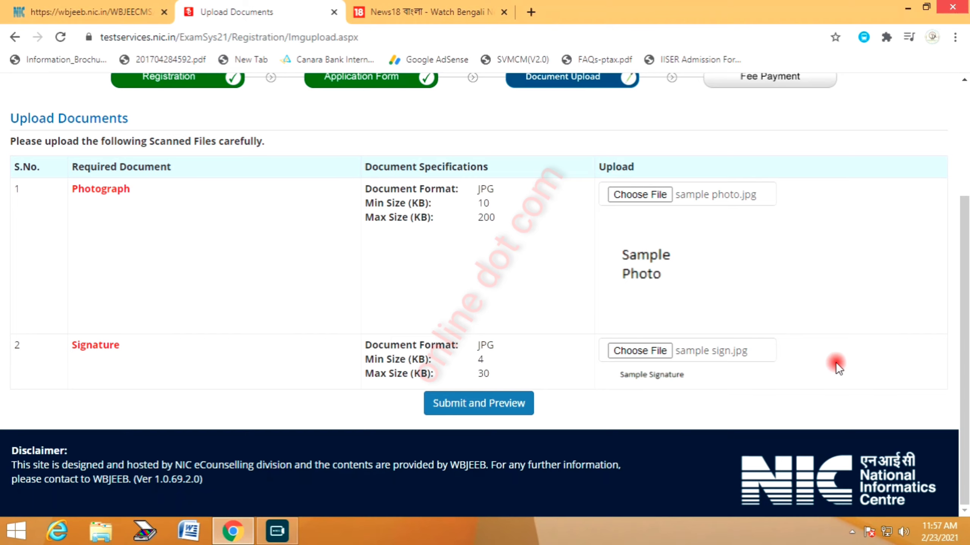
# Preview the attached files and mark both photograph and signature as self verified
pyautogui.click(488, 404)
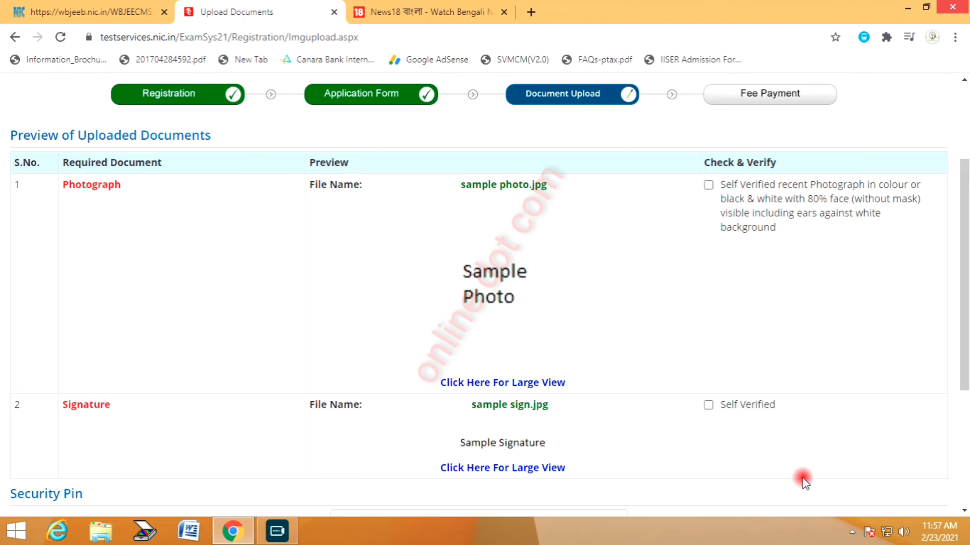
pyautogui.scroll(-2, 802, 477)
pyautogui.click(917, 520)
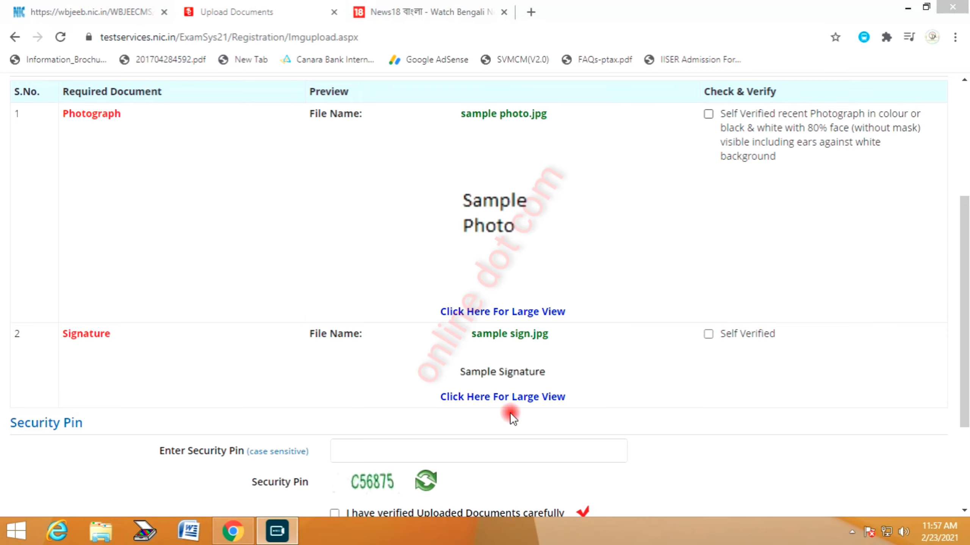
pyautogui.click(708, 114)
pyautogui.click(708, 334)
# Enter the security pin, tick the confirmation box, upload the documents and acknowledge success
pyautogui.scroll(-2, 852, 354)
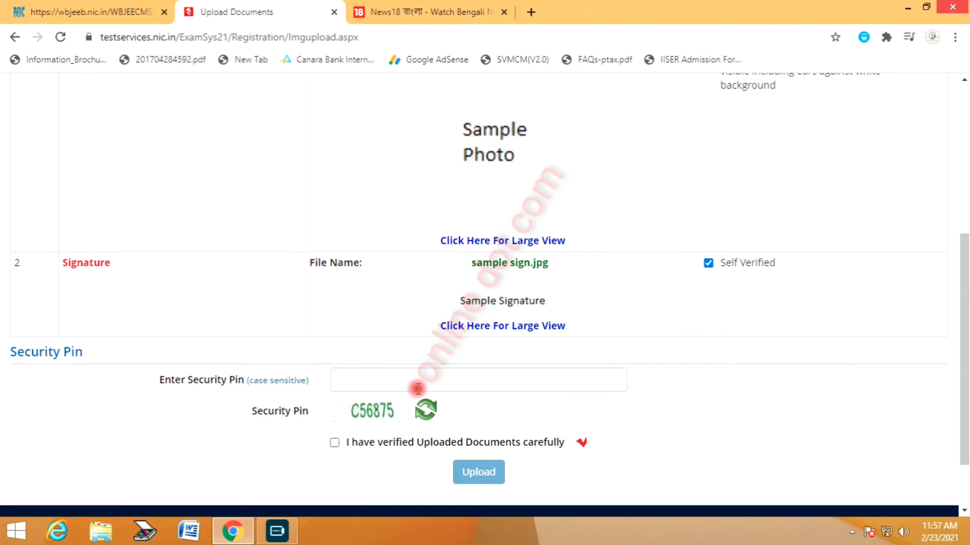
pyautogui.click(361, 380)
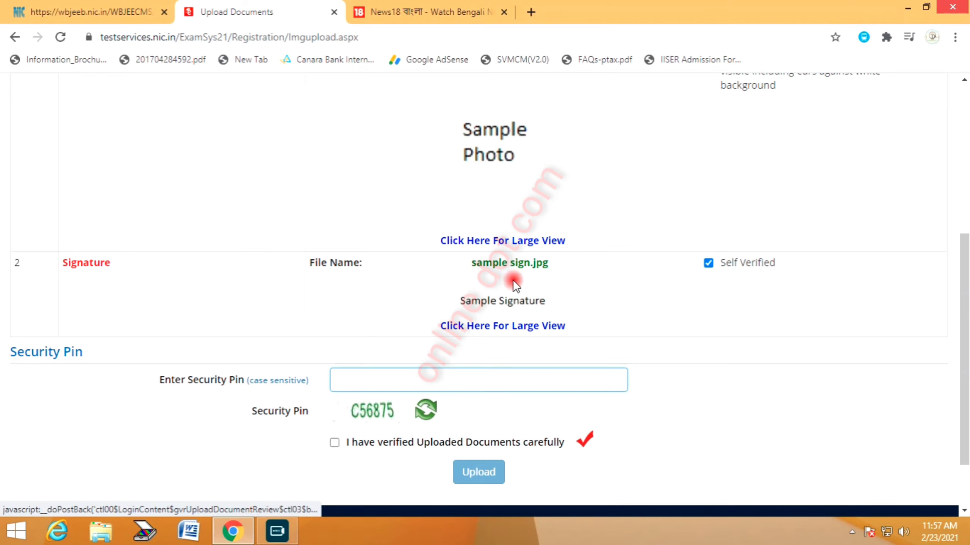
pyautogui.write('C')
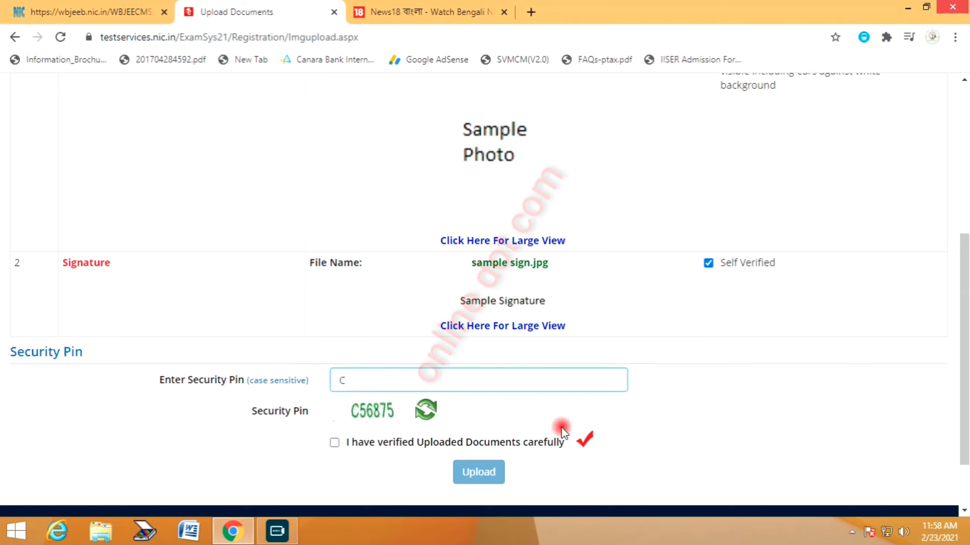
pyautogui.write('56875')
pyautogui.click(353, 442)
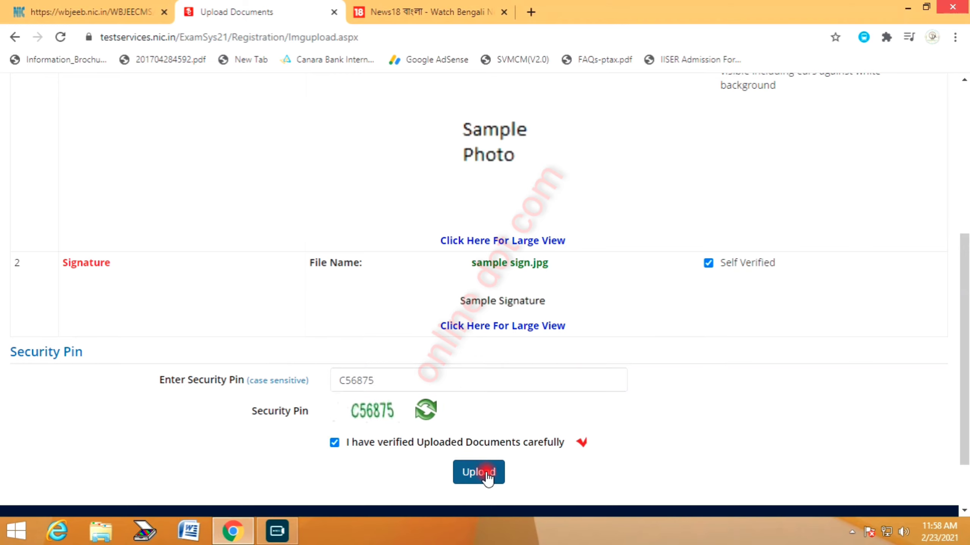
pyautogui.click(488, 472)
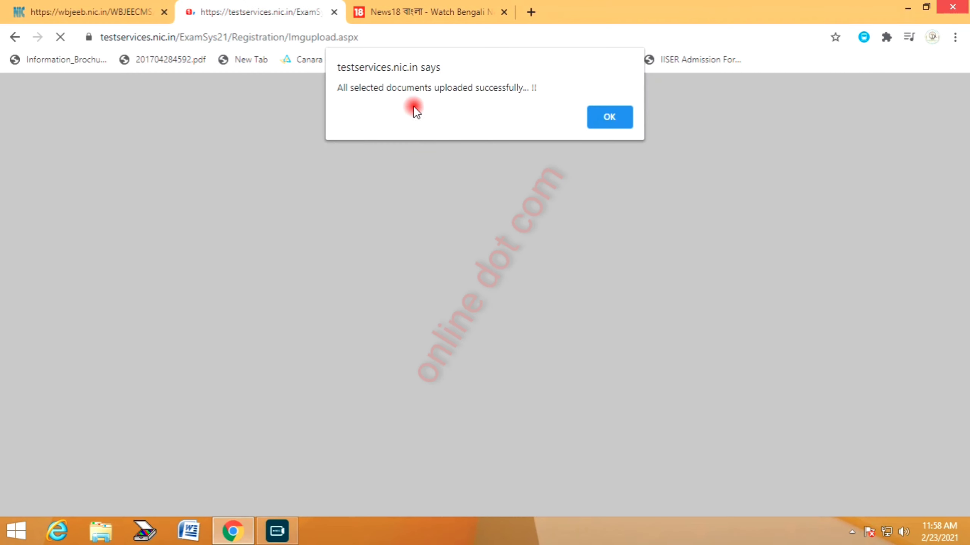
pyautogui.click(611, 118)
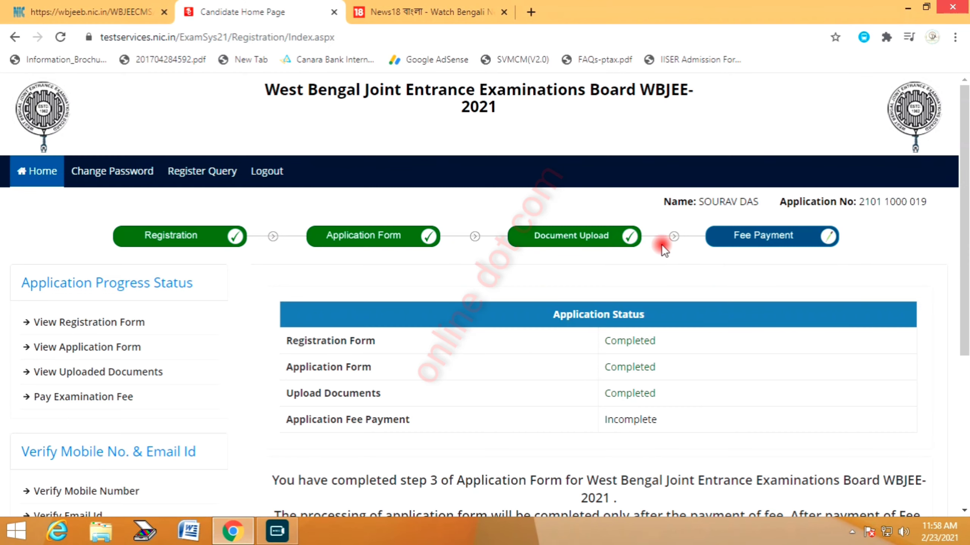
# Open mobile number verification and enter the security pin
pyautogui.scroll(-1, 672, 277)
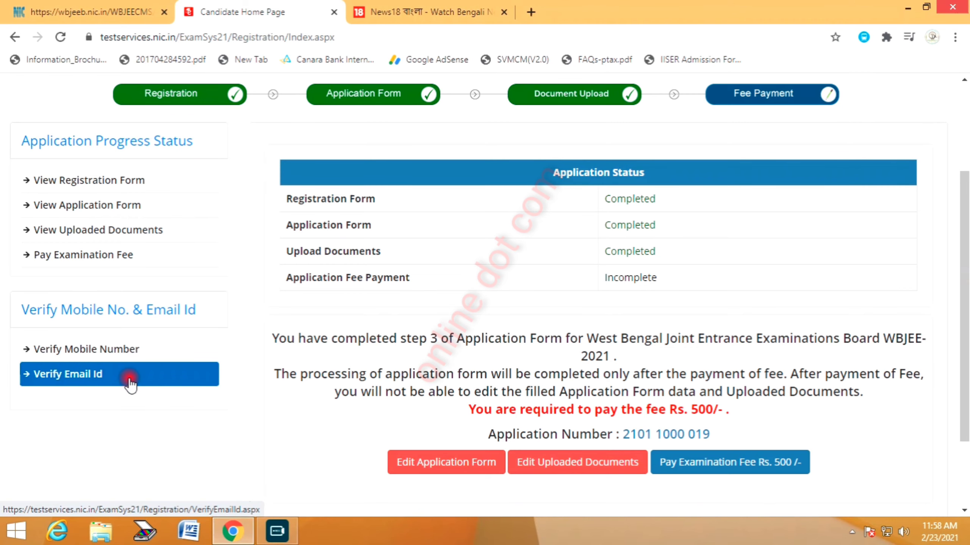
pyautogui.click(119, 352)
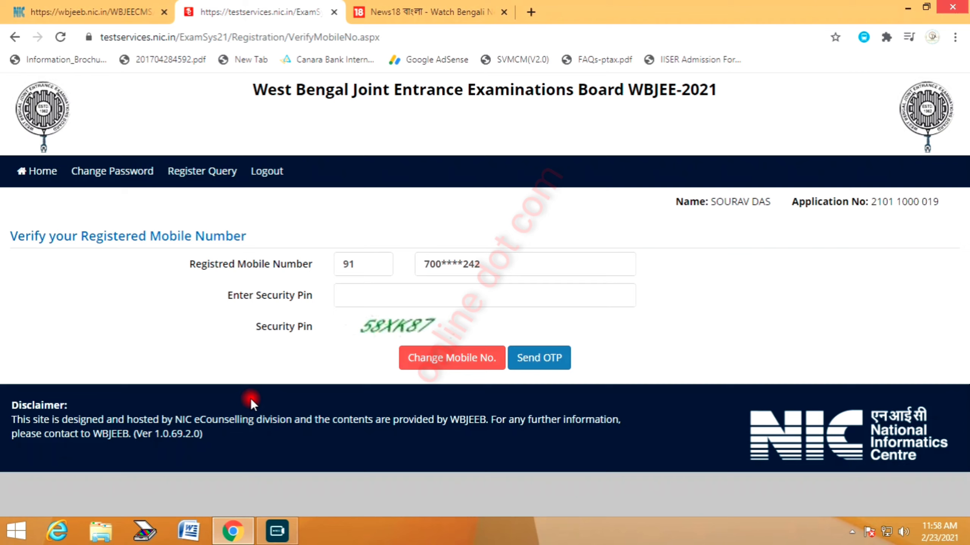
pyautogui.click(370, 300)
pyautogui.write('58XK87')
# Request an OTP to the registered mobile, enter the received code and verify
pyautogui.click(543, 359)
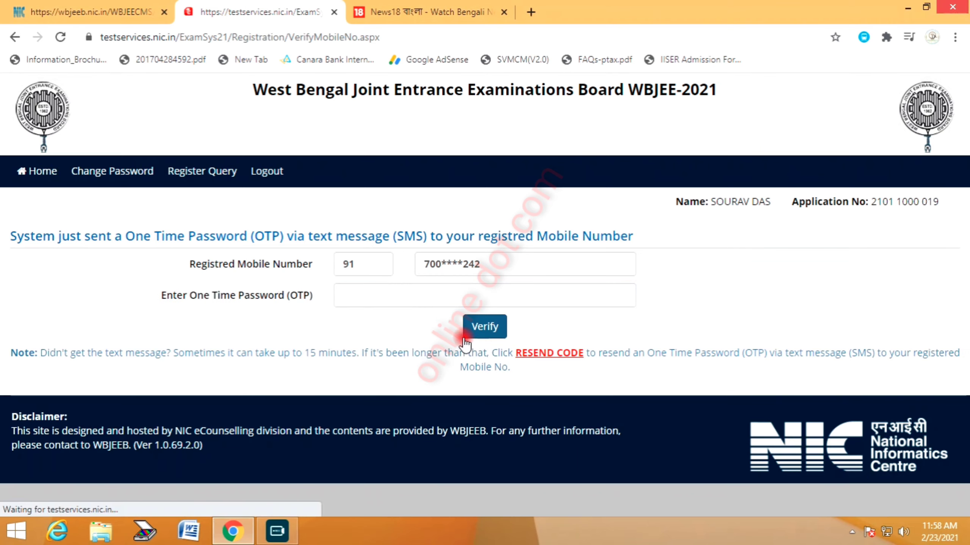
pyautogui.click(395, 295)
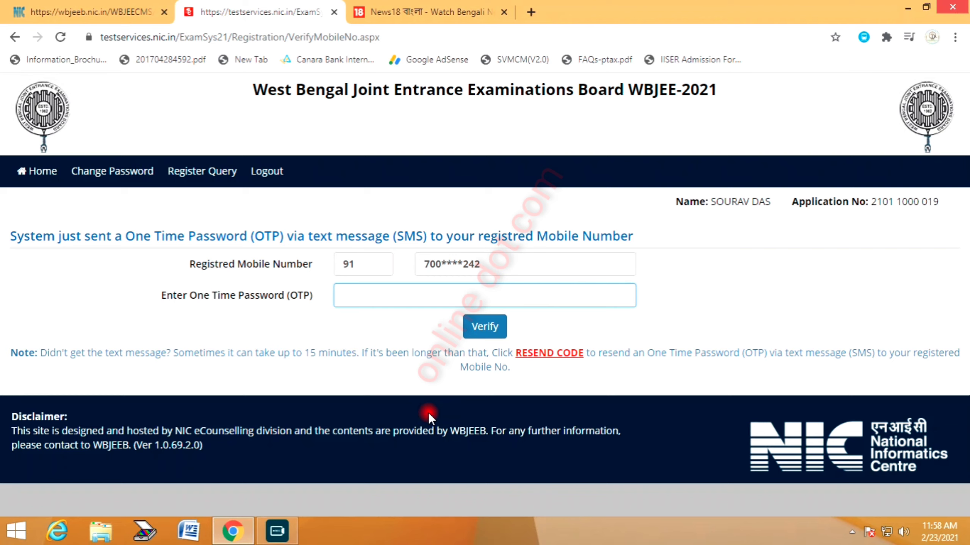
pyautogui.write('••••••')
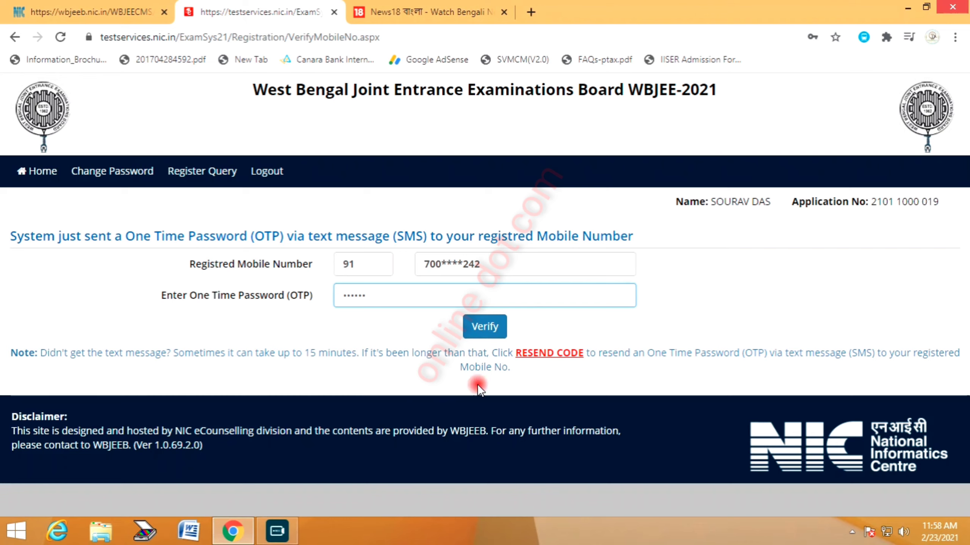
pyautogui.click(485, 327)
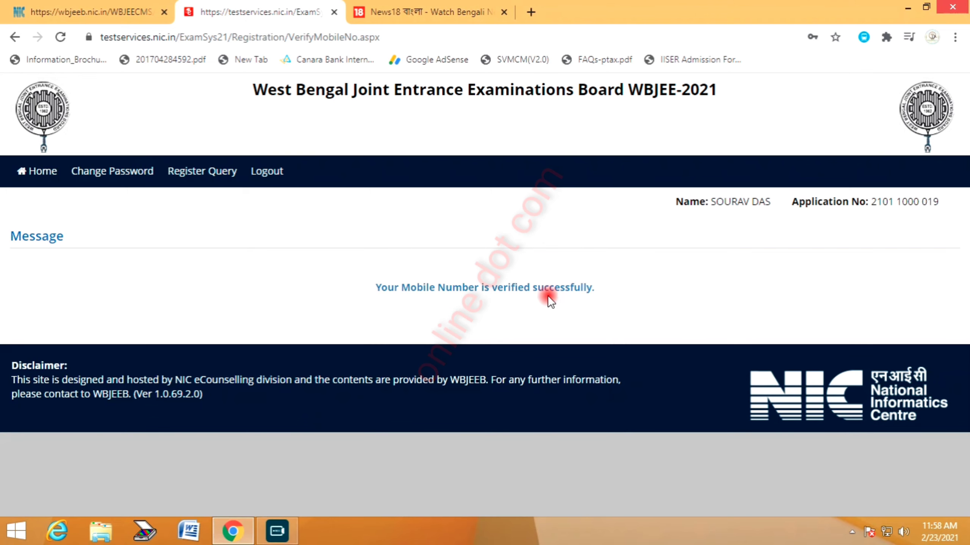
# From the home page, start the Rs. 500 examination fee payment by Online Payment
pyautogui.click(40, 170)
pyautogui.scroll(-2, 80, 385)
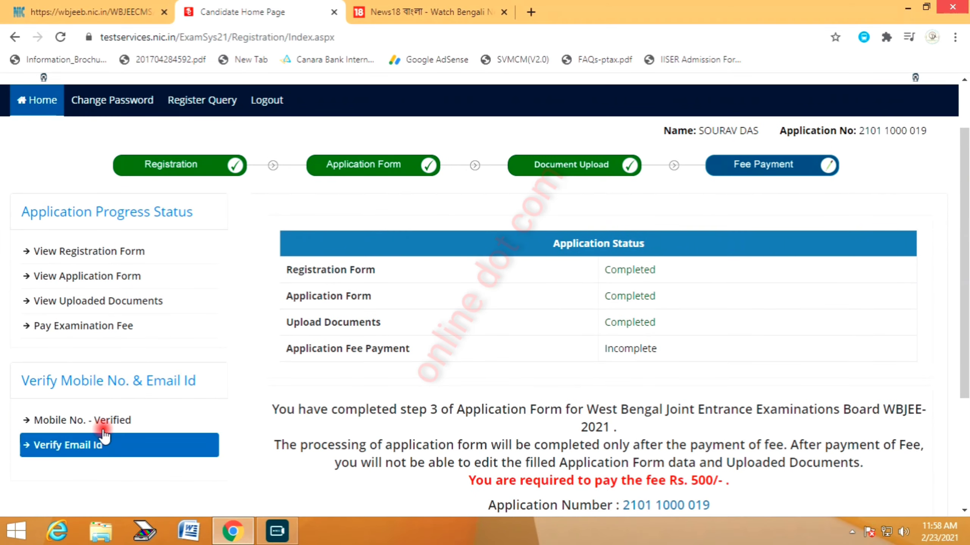
pyautogui.scroll(-4, 103, 420)
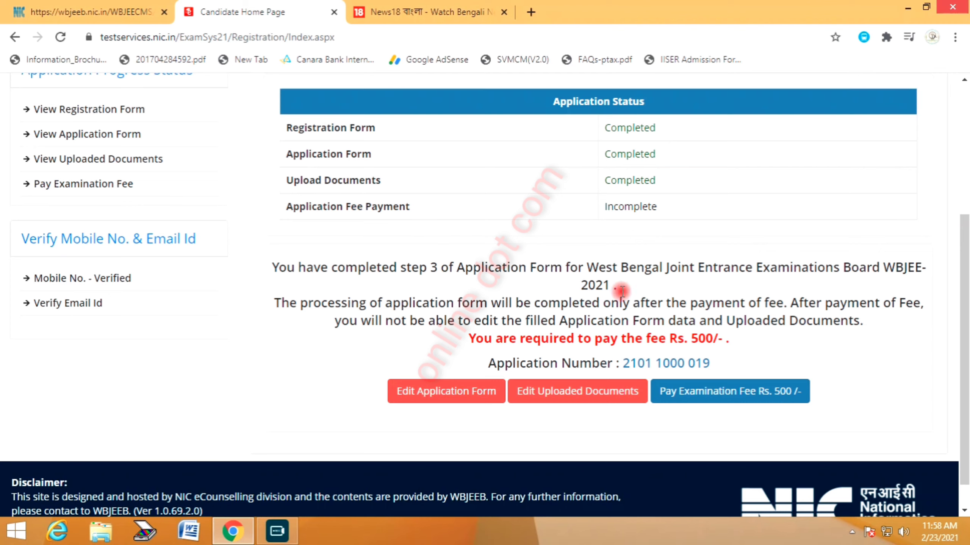
pyautogui.click(707, 392)
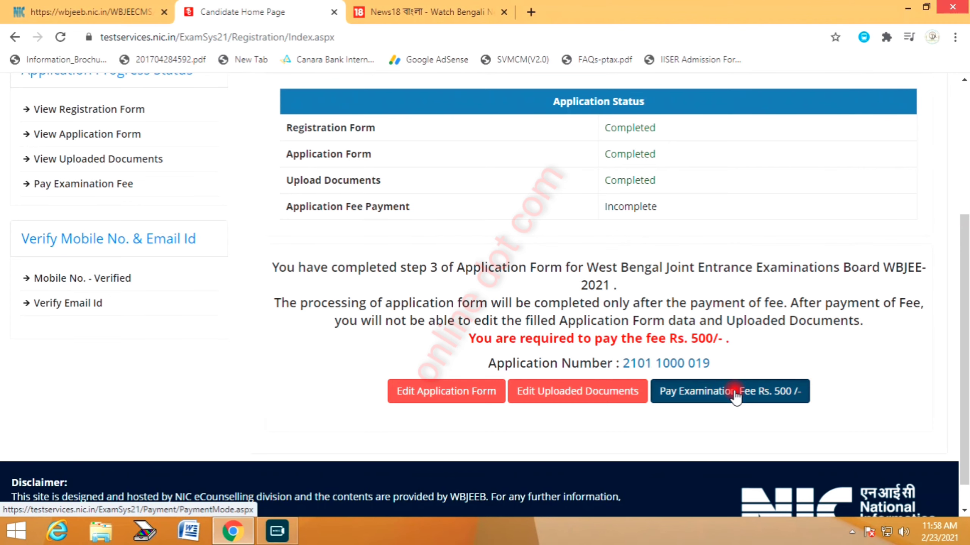
pyautogui.click(435, 367)
pyautogui.click(478, 408)
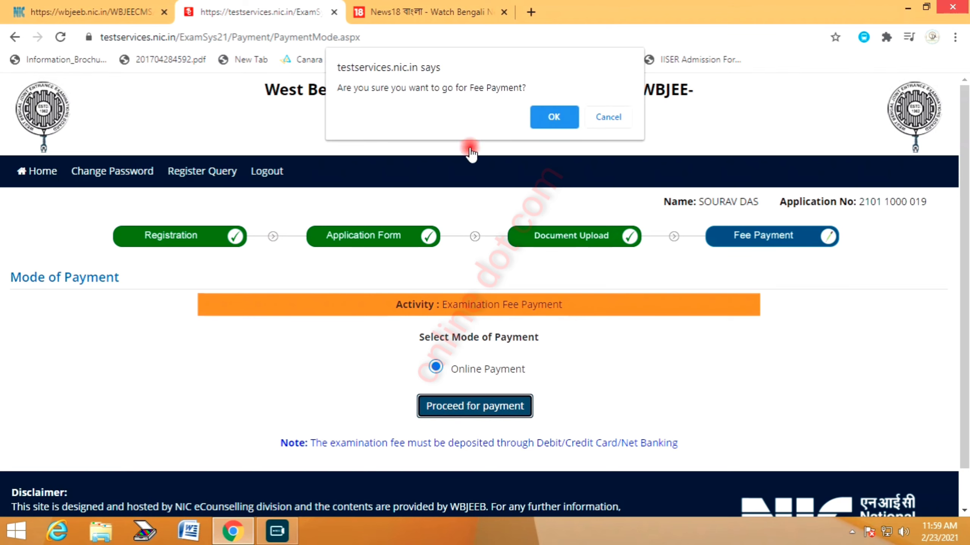
pyautogui.click(560, 114)
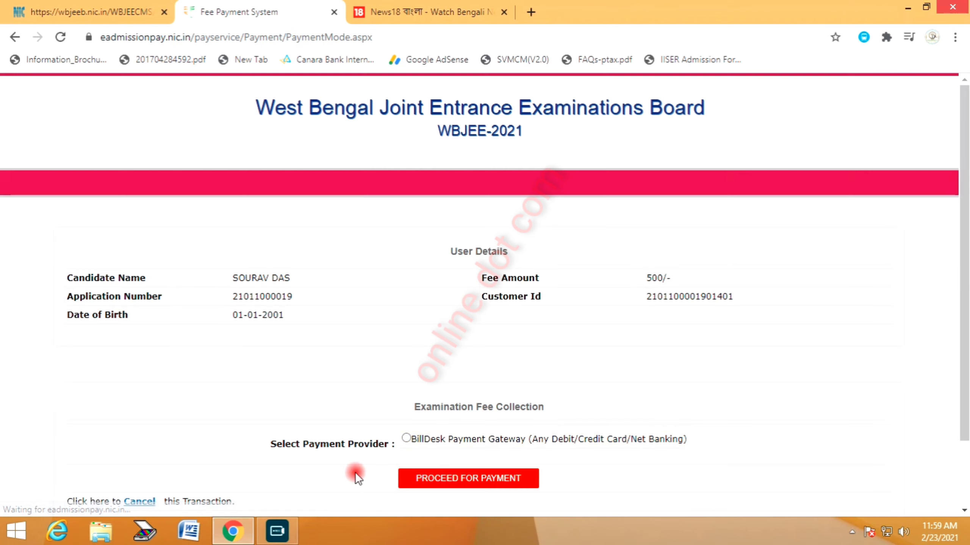
# Proceed through the BillDesk gateway and bring up its debit card payment form
pyautogui.click(405, 438)
pyautogui.click(453, 493)
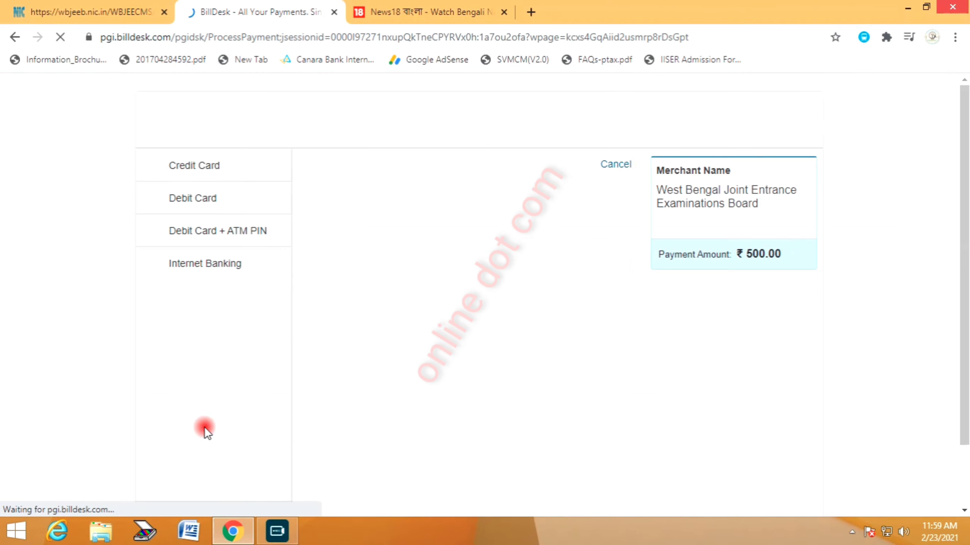
pyautogui.click(196, 197)
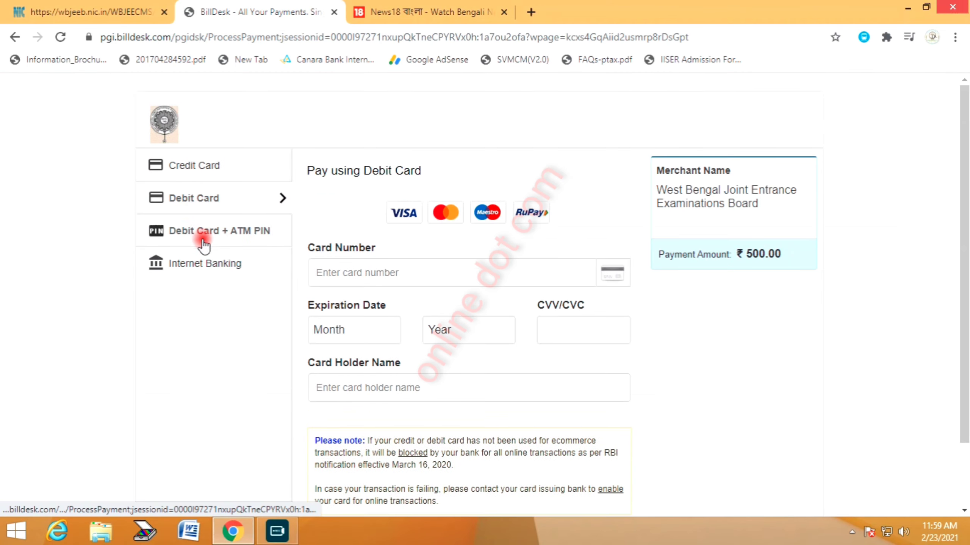
pyautogui.click(214, 267)
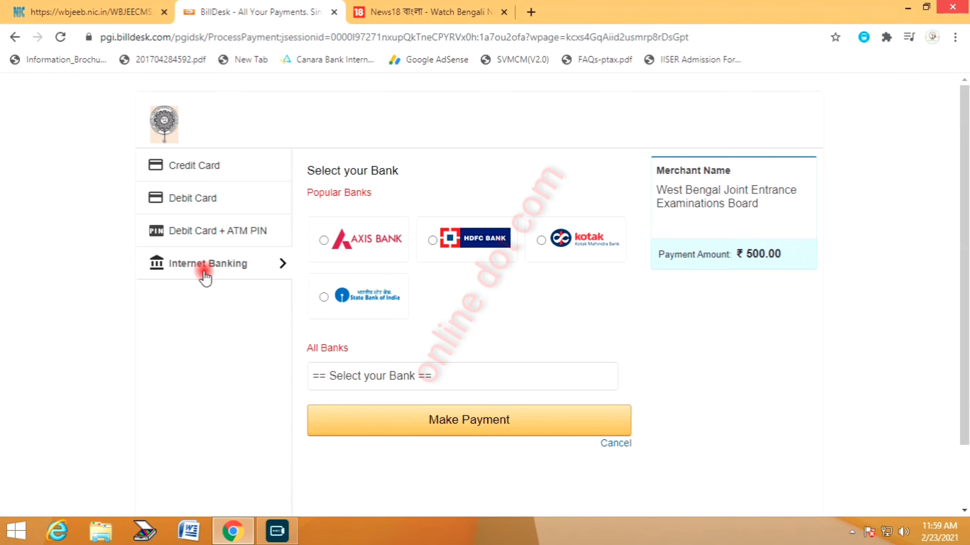
pyautogui.click(196, 200)
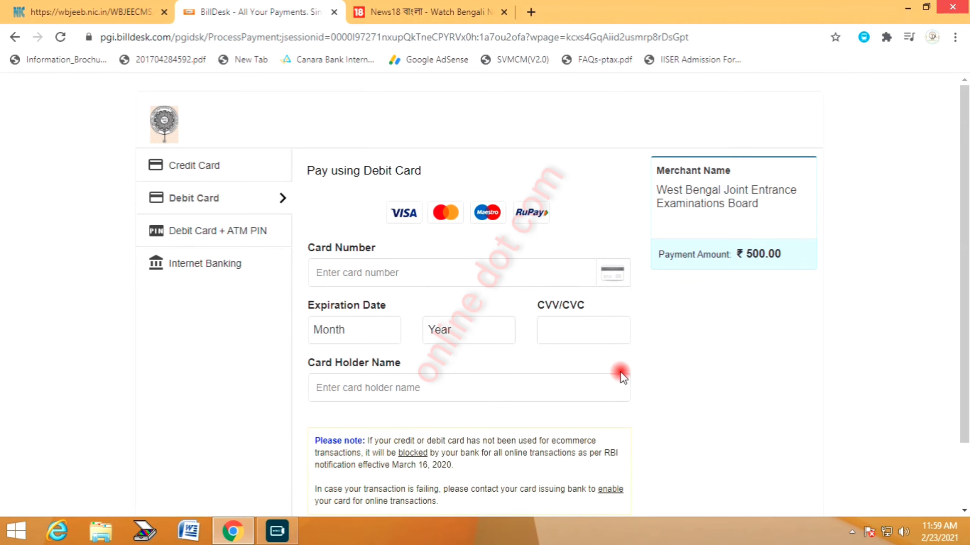
pyautogui.scroll(-2, 621, 373)
pyautogui.scroll(2, 725, 356)
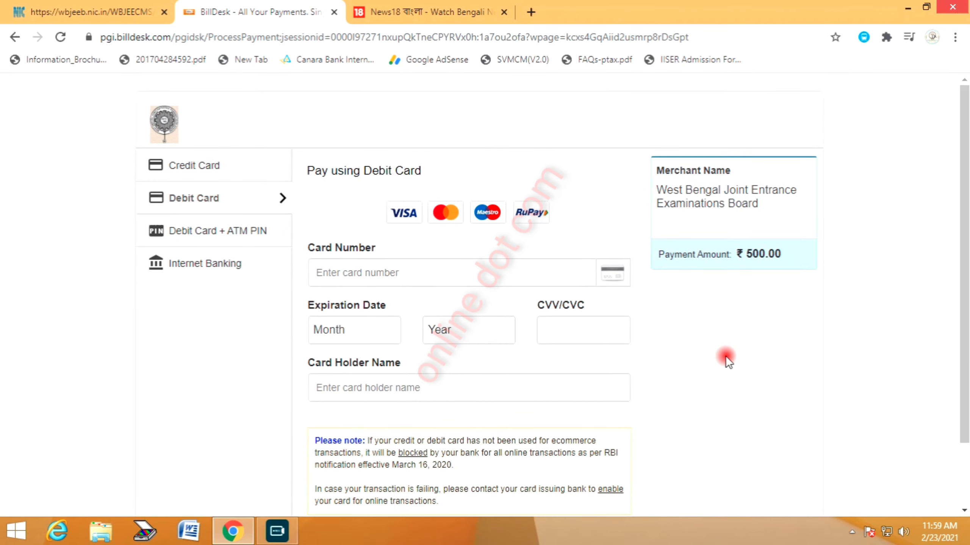